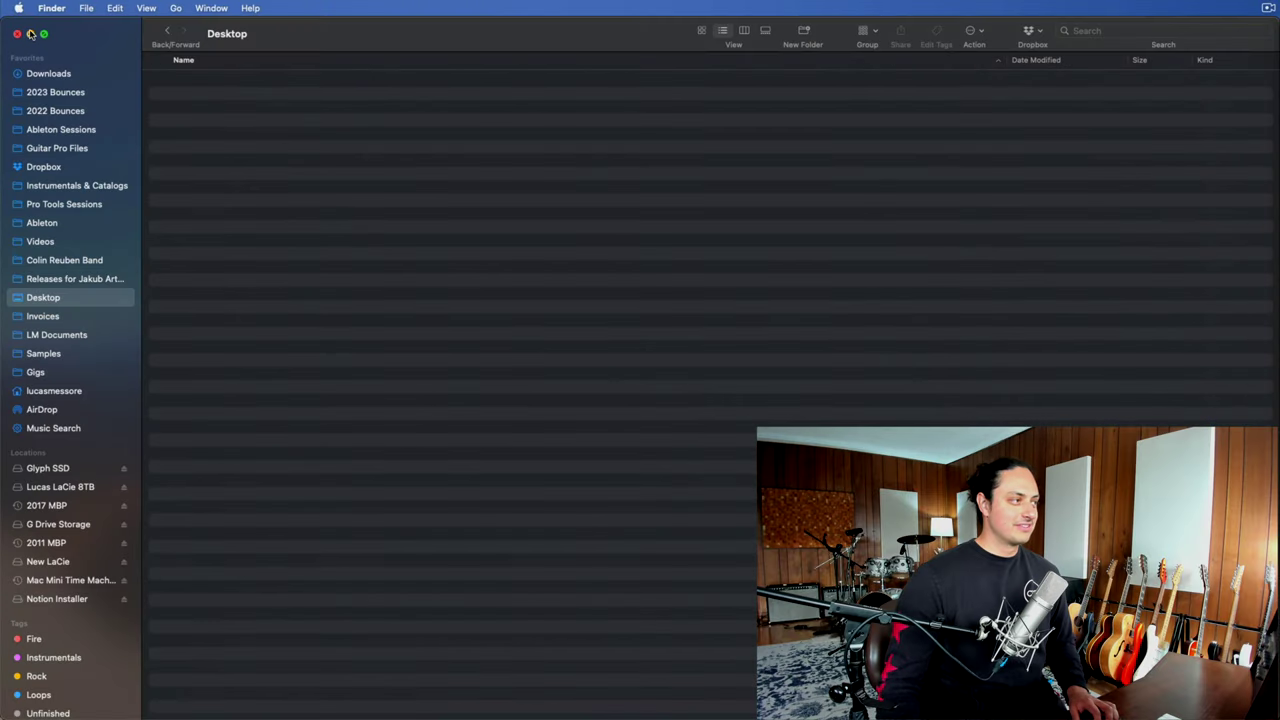
Close the Desktop Finder window with Cmd+W, leaving only the wallpaper showing.
key(super+w)
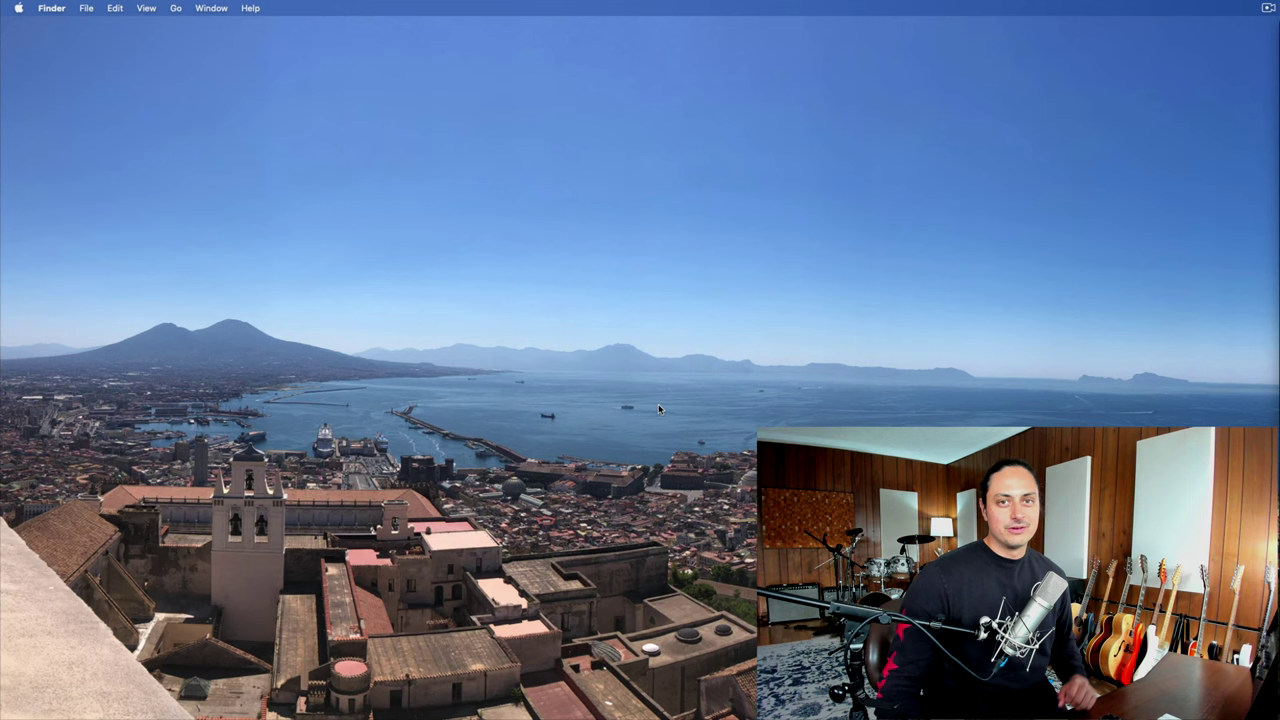
Open a new Finder window on the home folder listing Documents, Music, Recording and Website.
mouse_move(510, 716)
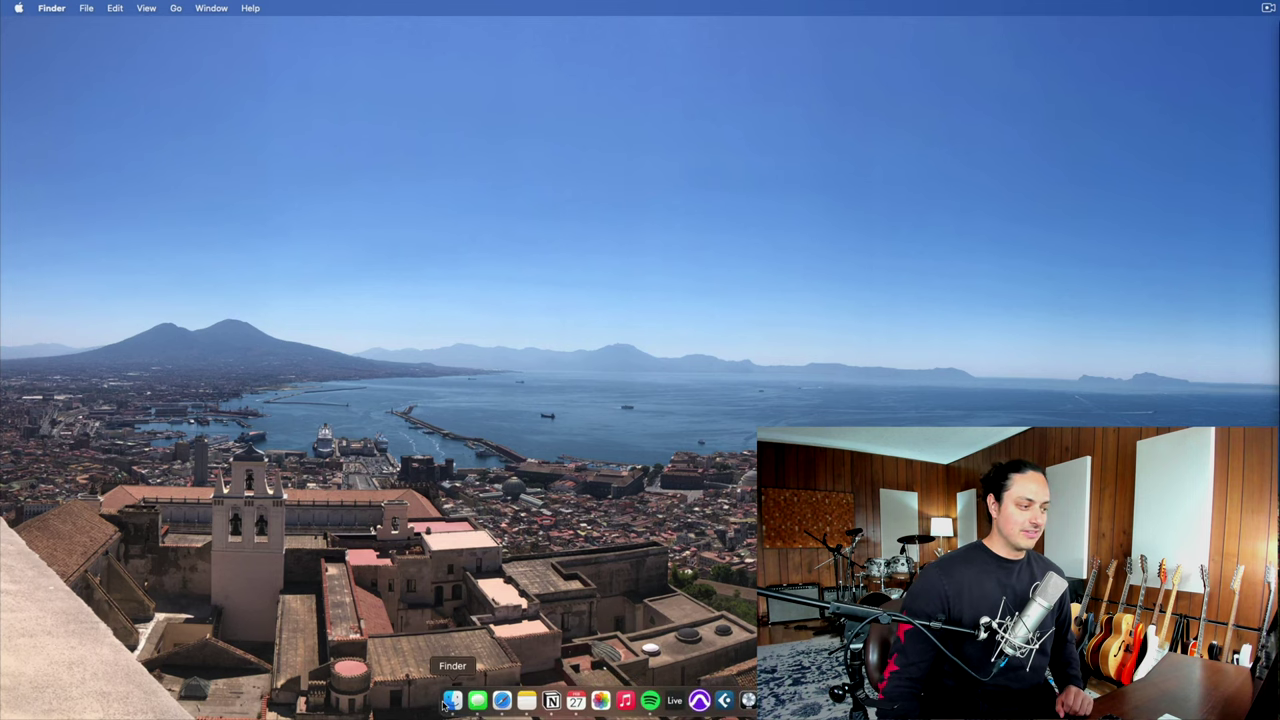
click(452, 701)
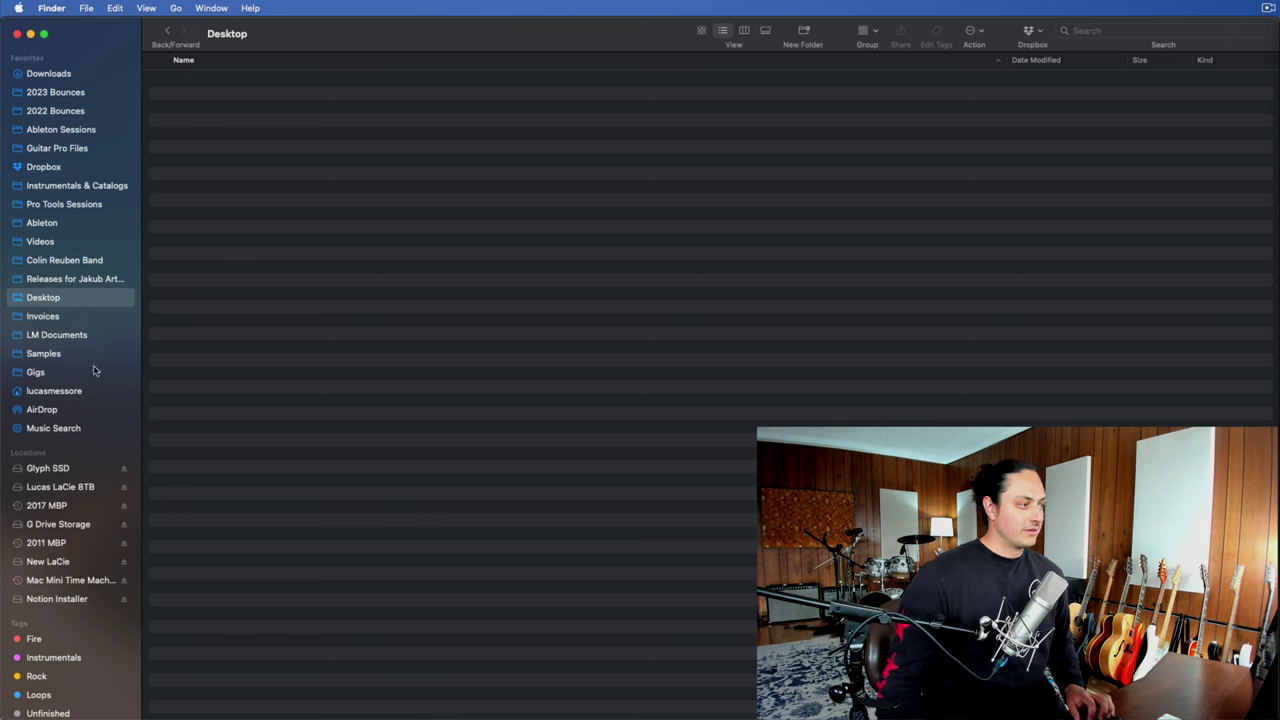
click(78, 394)
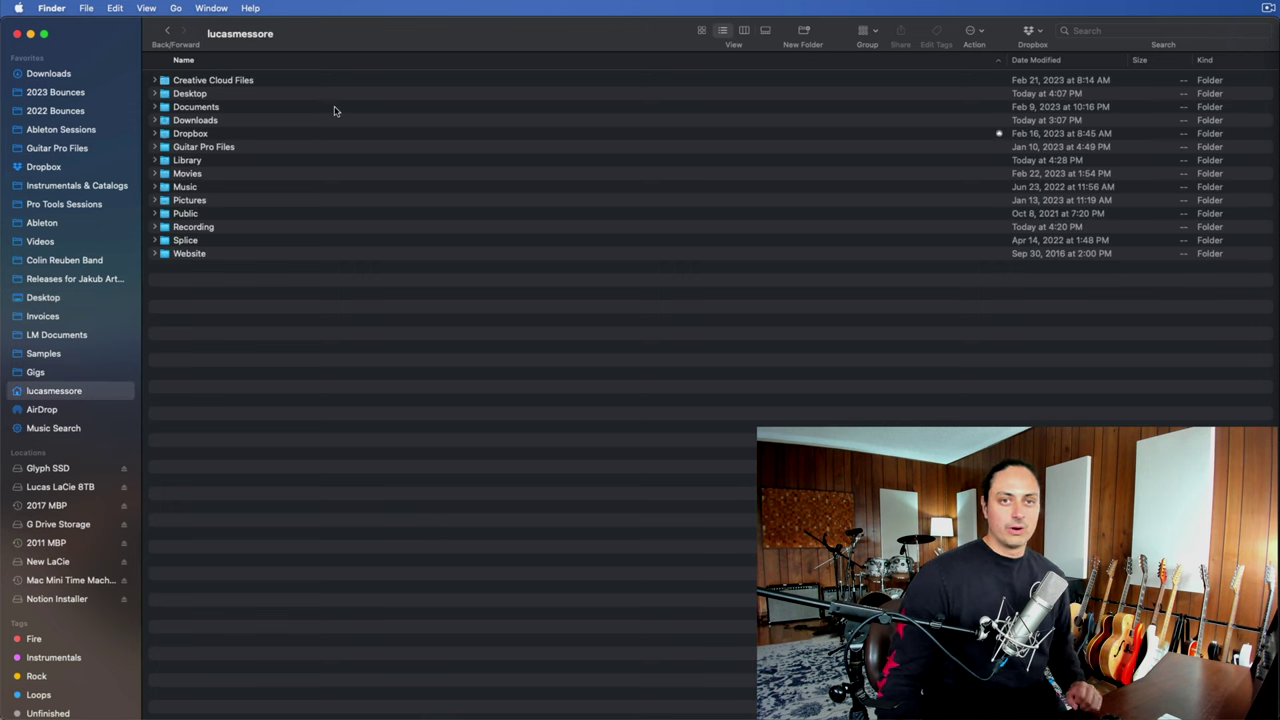
click(228, 228)
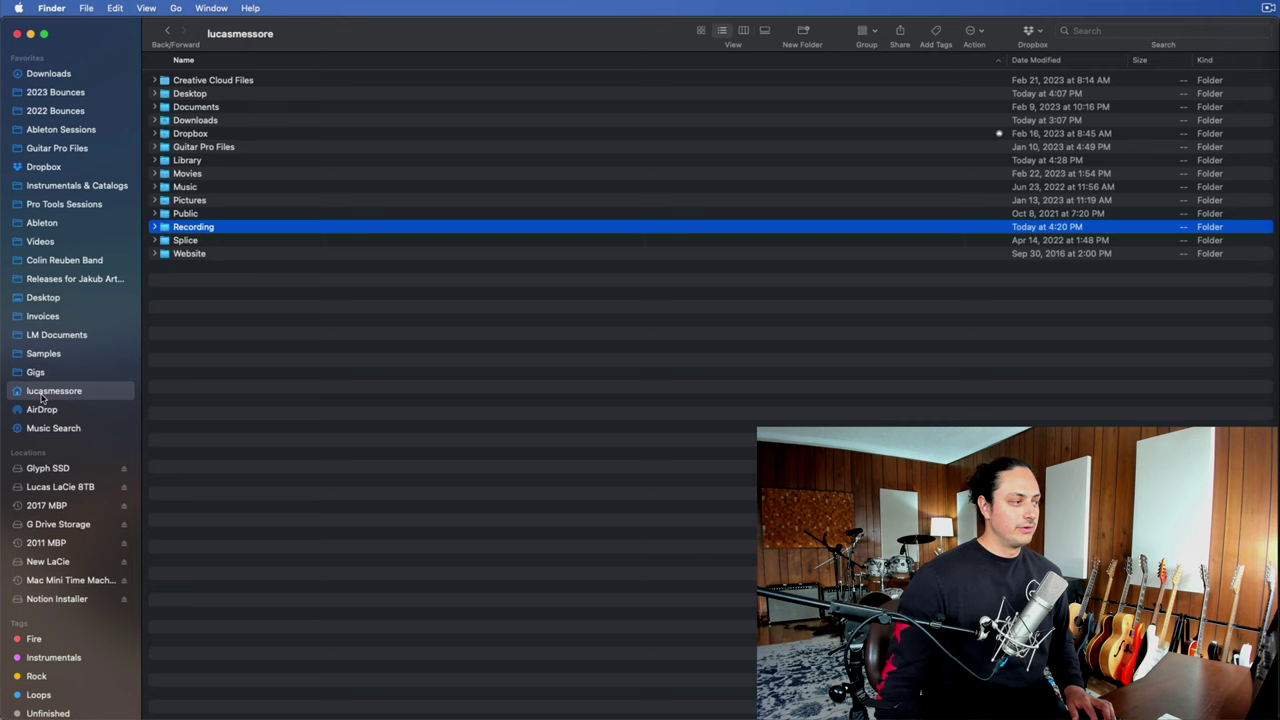
click(175, 8)
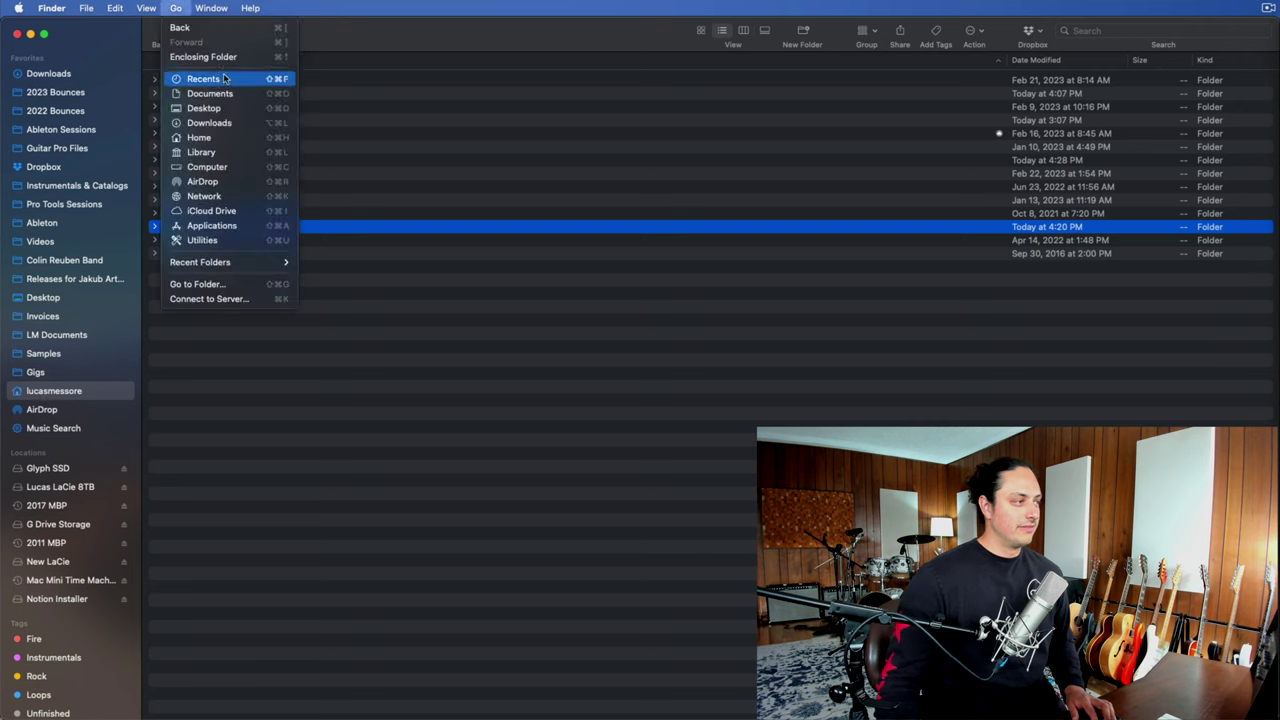
click(200, 137)
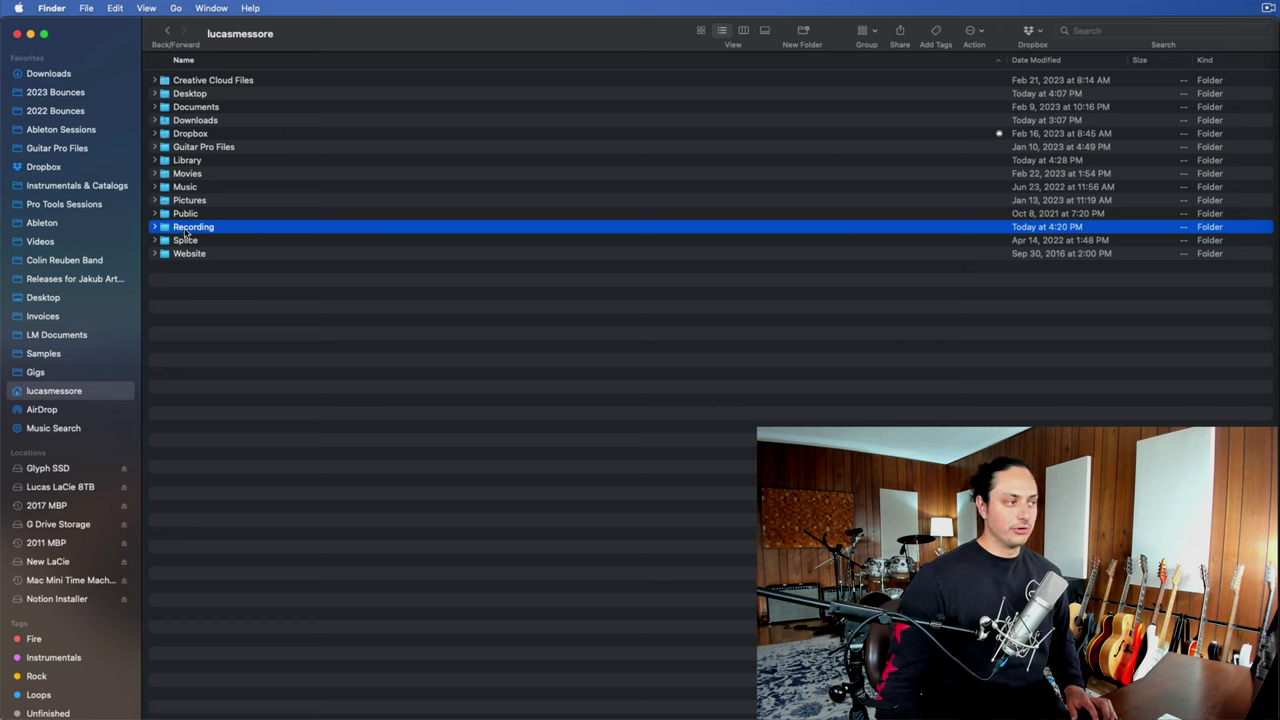
Open the Recording folder and briefly expand and collapse Ableton Sessions.
double_click(252, 228)
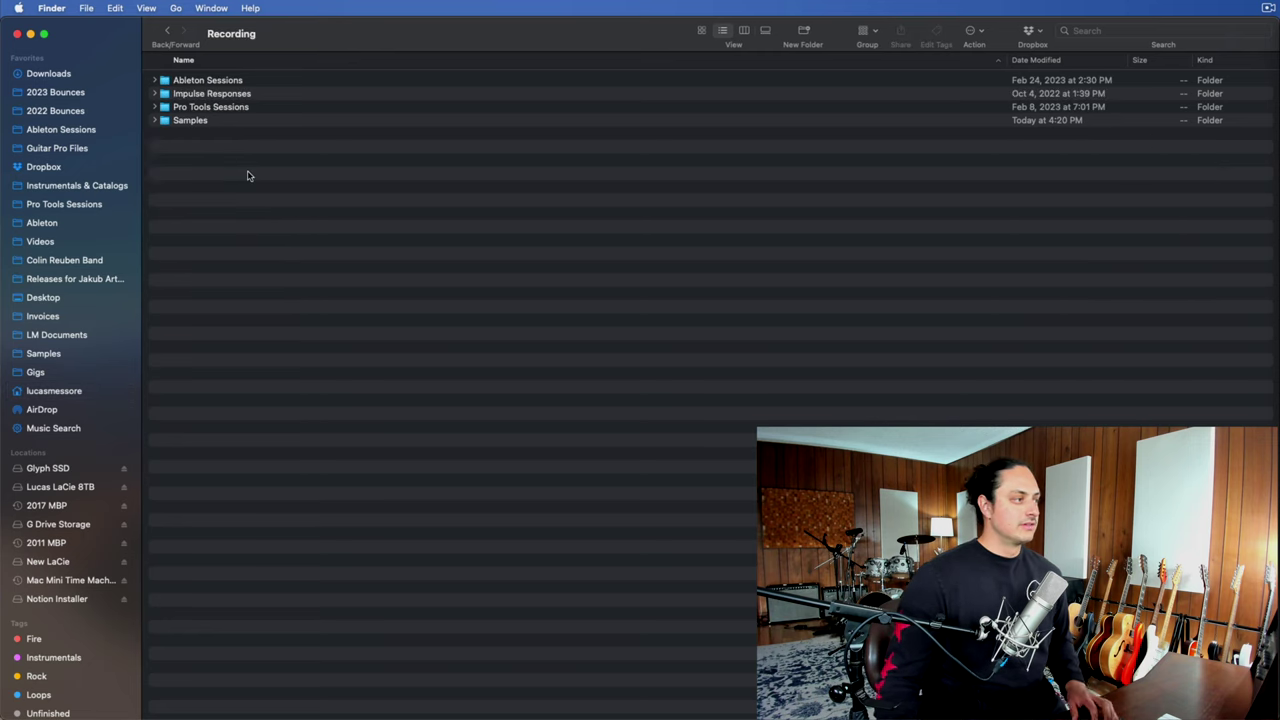
click(156, 80)
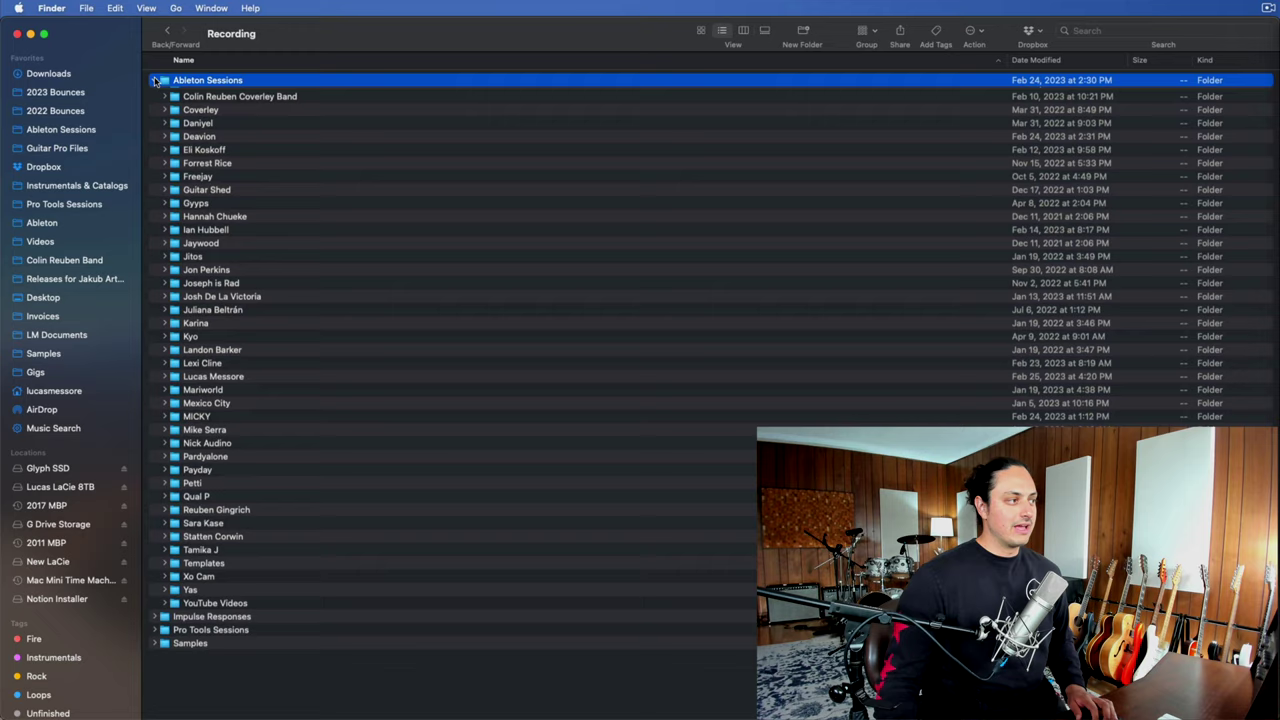
click(156, 80)
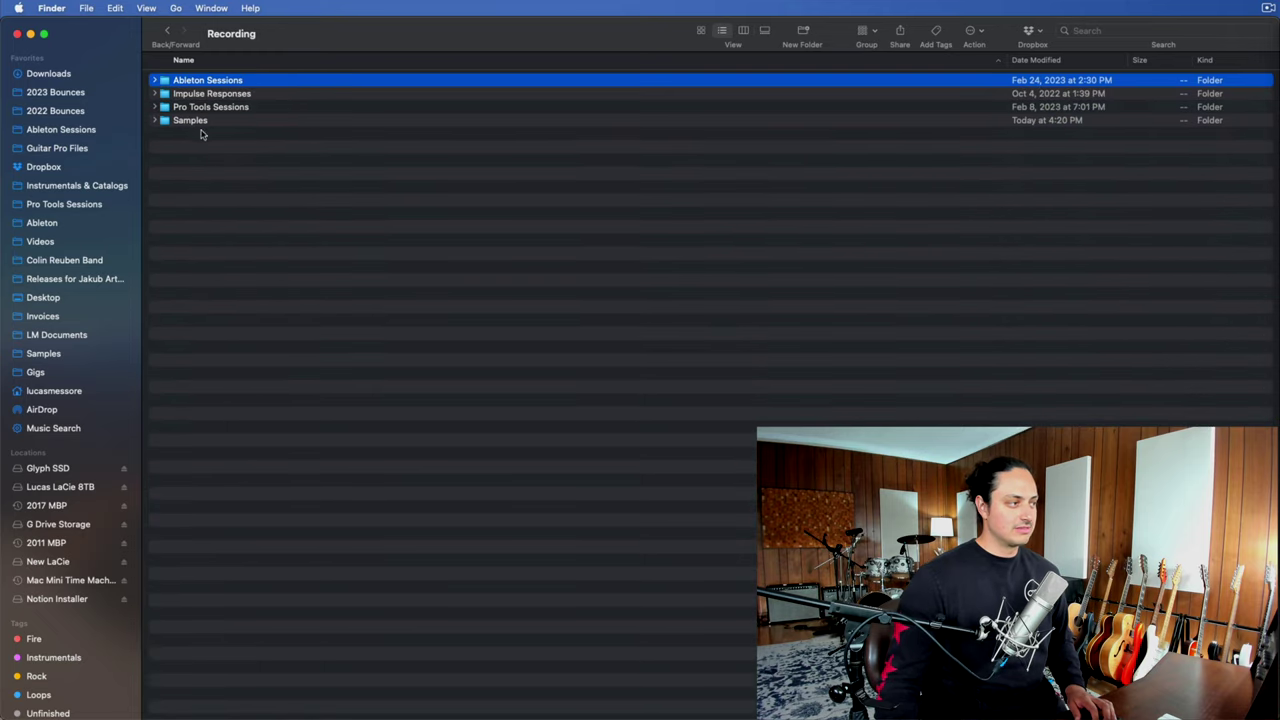
Look over the Samples and Pro Tools Sessions folders, then open Ableton Sessions.
click(222, 123)
click(263, 107)
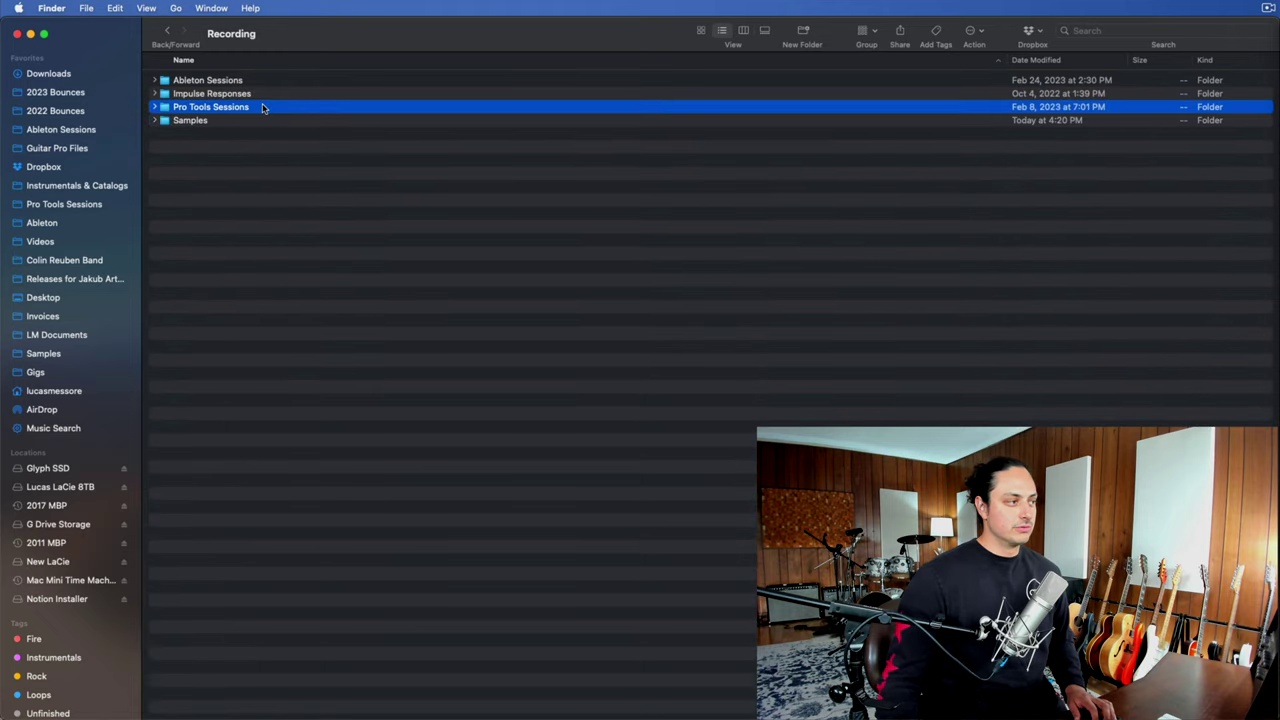
click(231, 123)
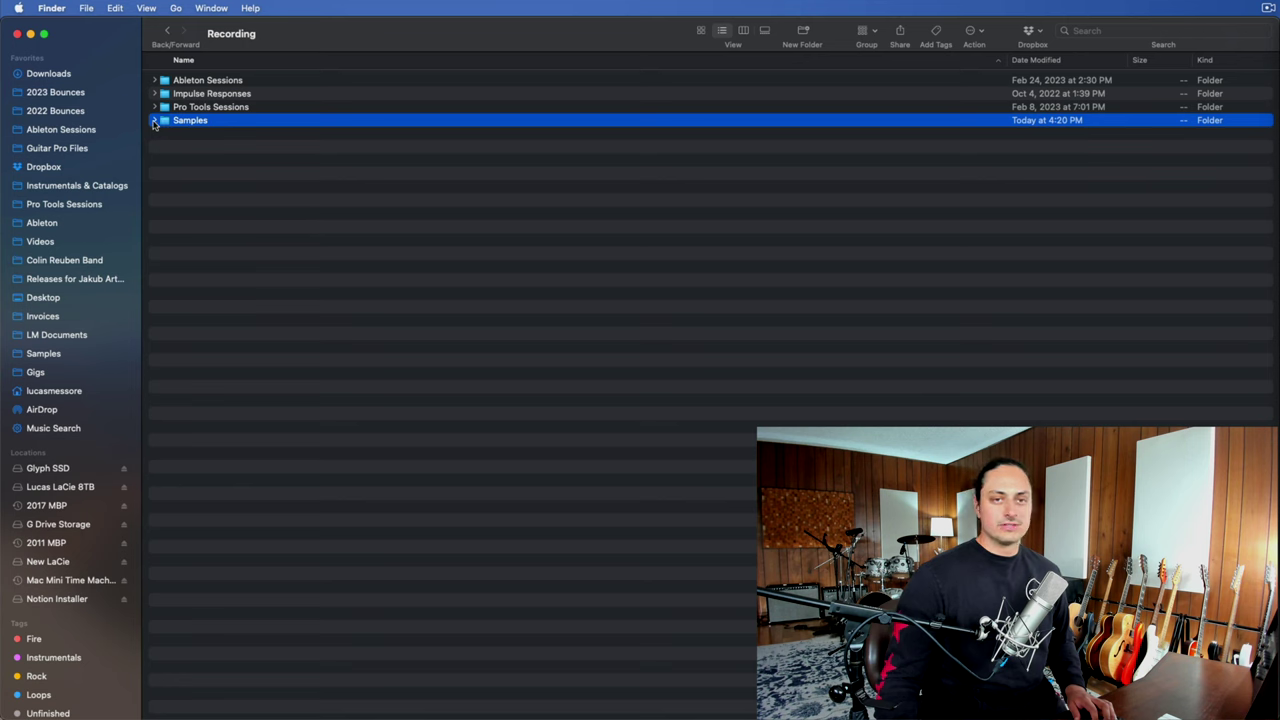
key(a)
key(super+Down)
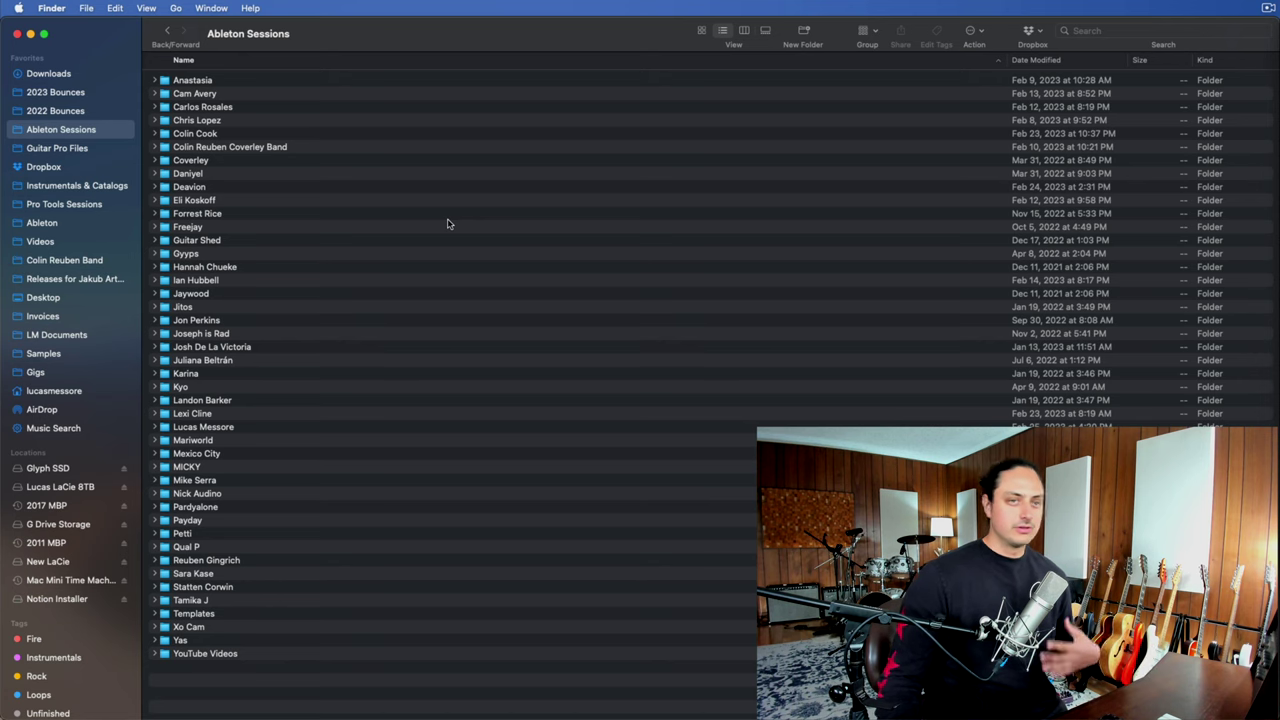
Scroll through the Ableton Sessions list of per-artist folders from Anastasia to Yas.
scroll(222, 118, up, 1)
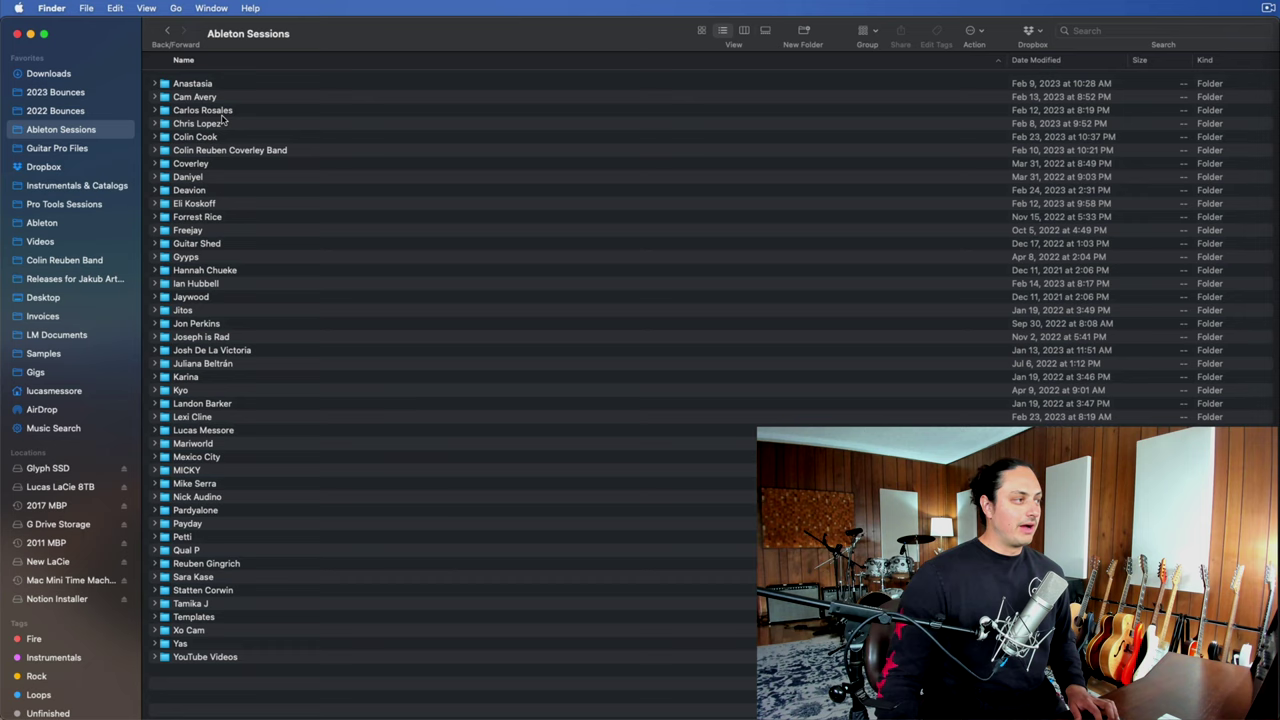
scroll(222, 118, down, 1)
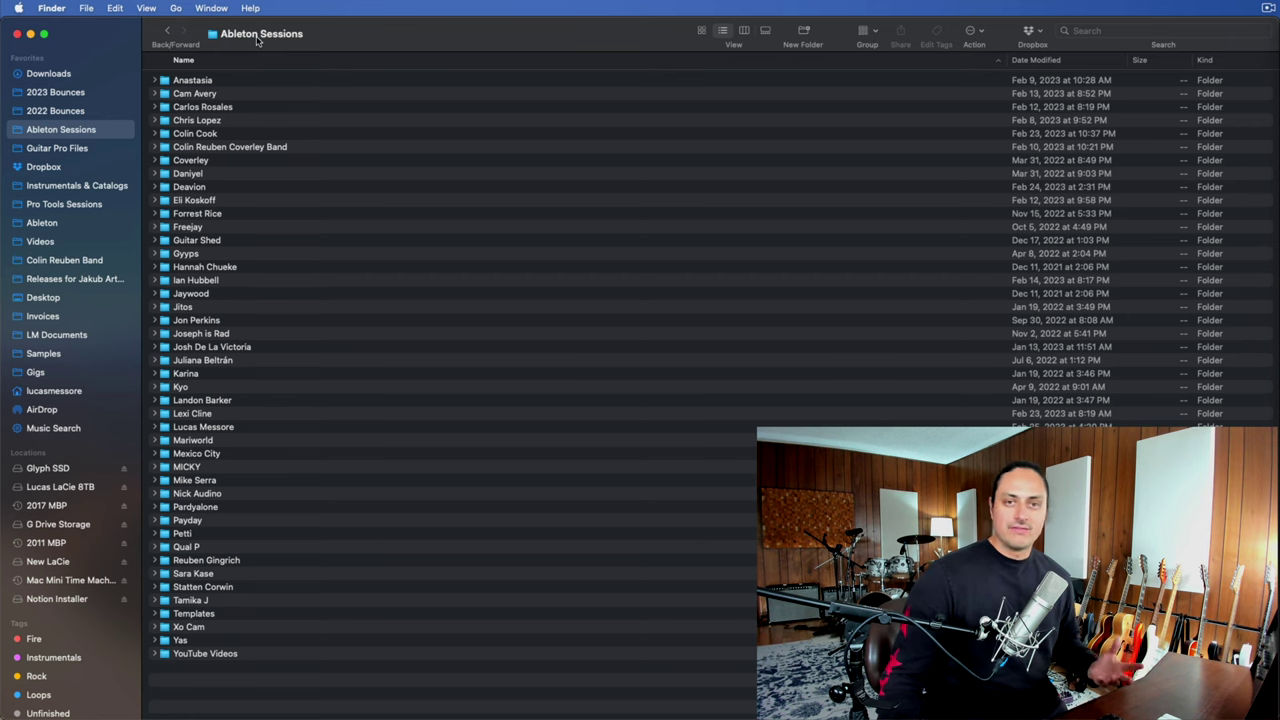
Reopen Ableton Sessions and expand Daniyel to show 'LM Daniyel - Tribulations v01 92bpm Project'.
key(super+Up)
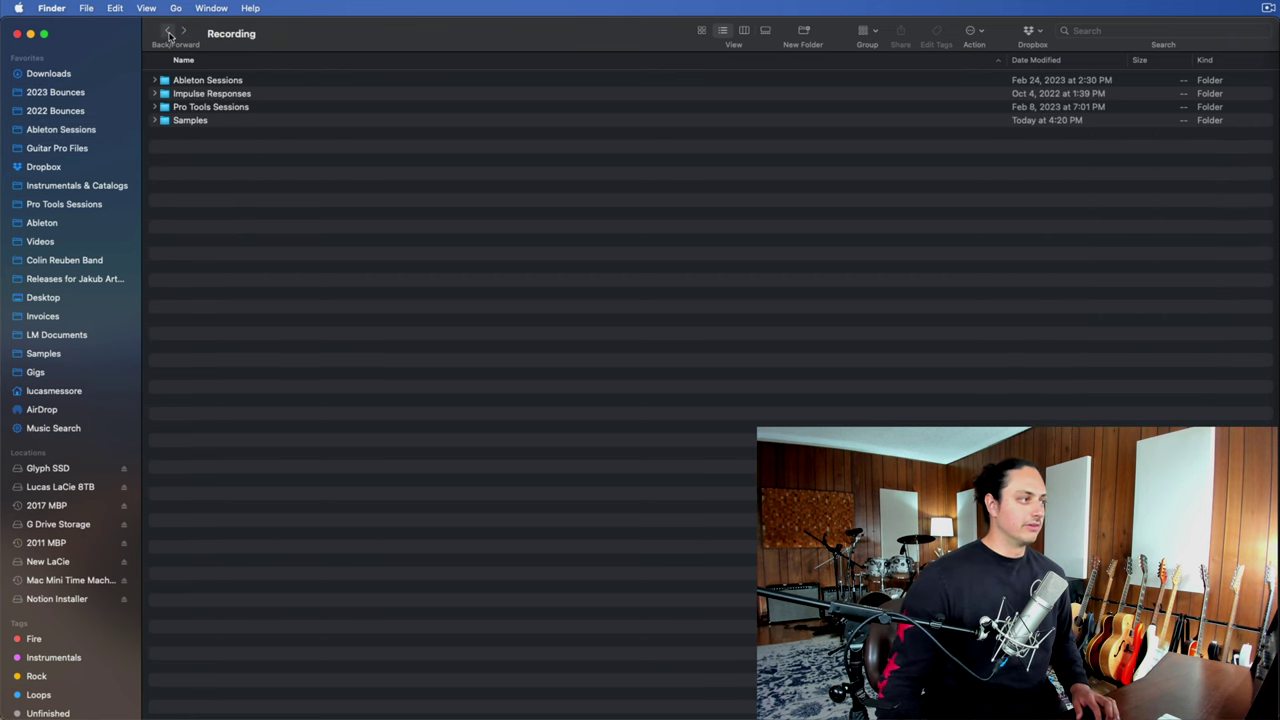
click(264, 84)
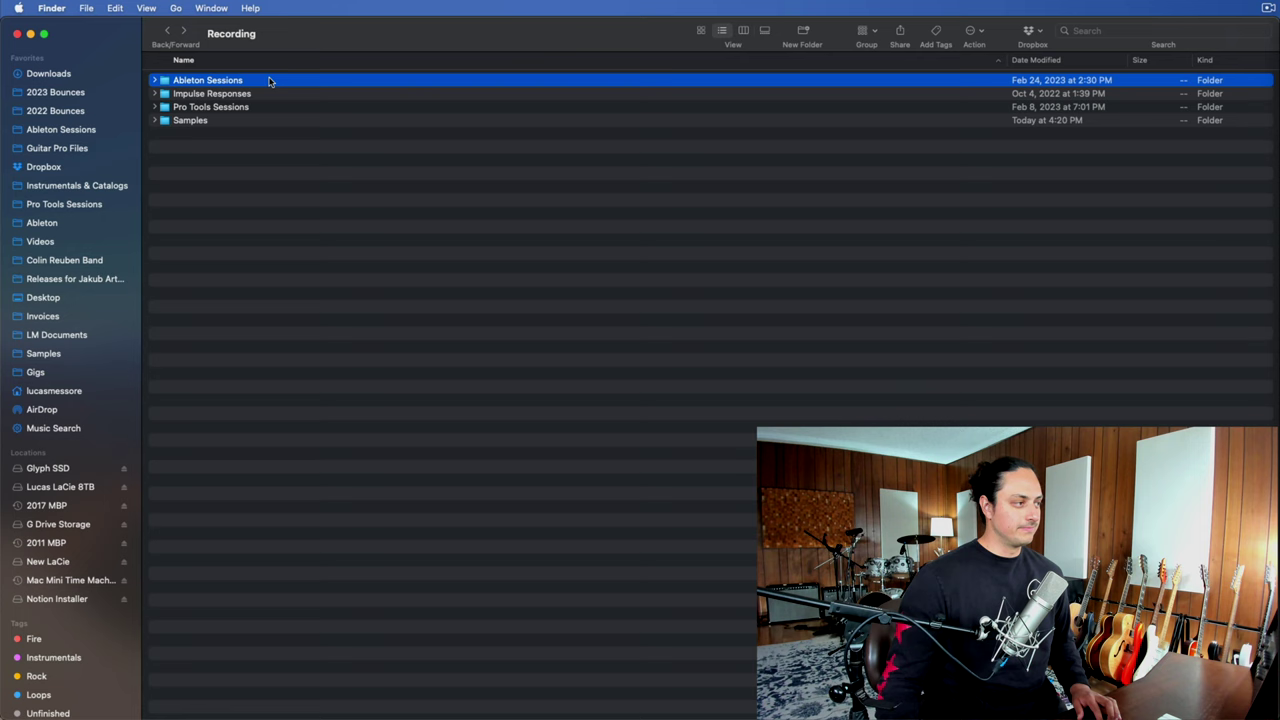
double_click(268, 83)
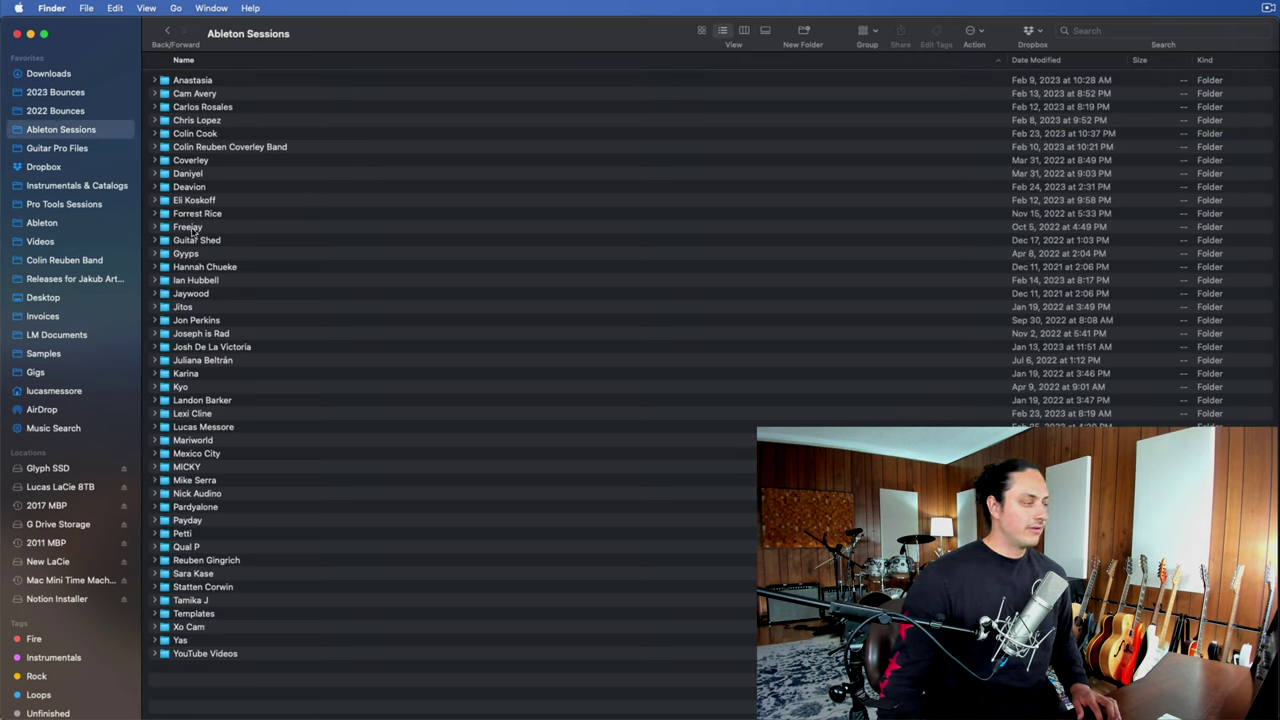
click(156, 174)
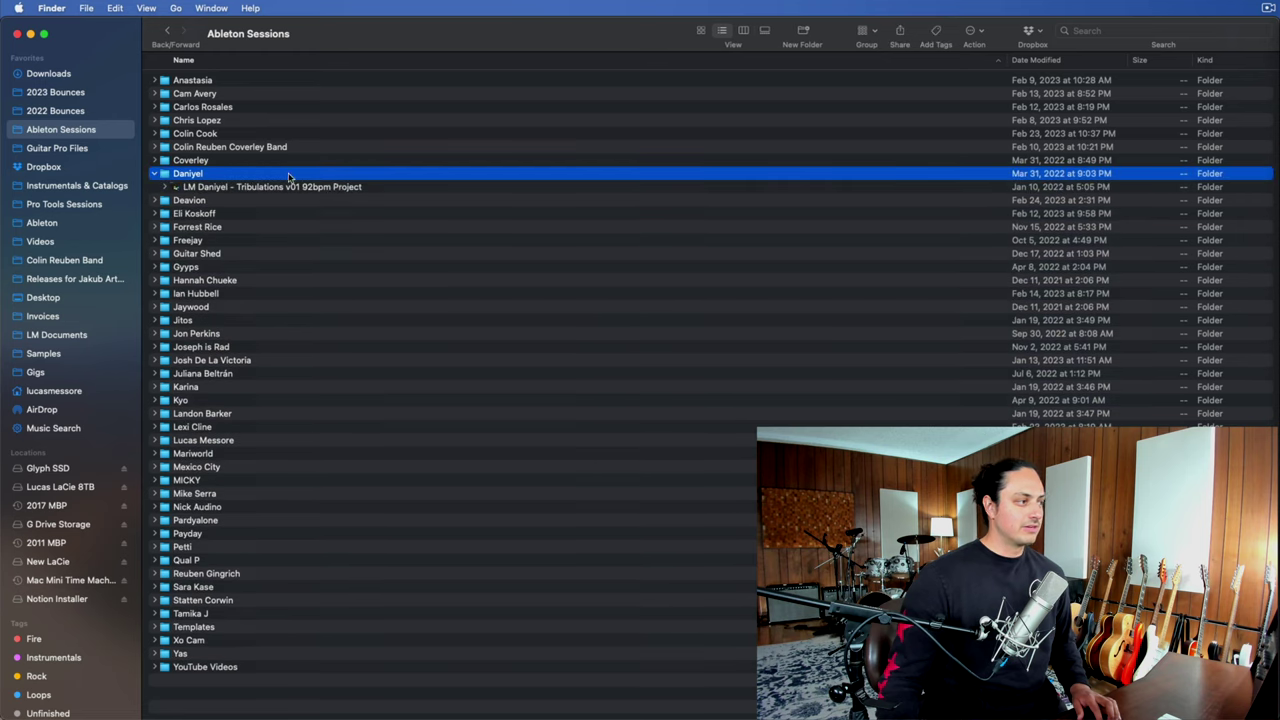
click(410, 187)
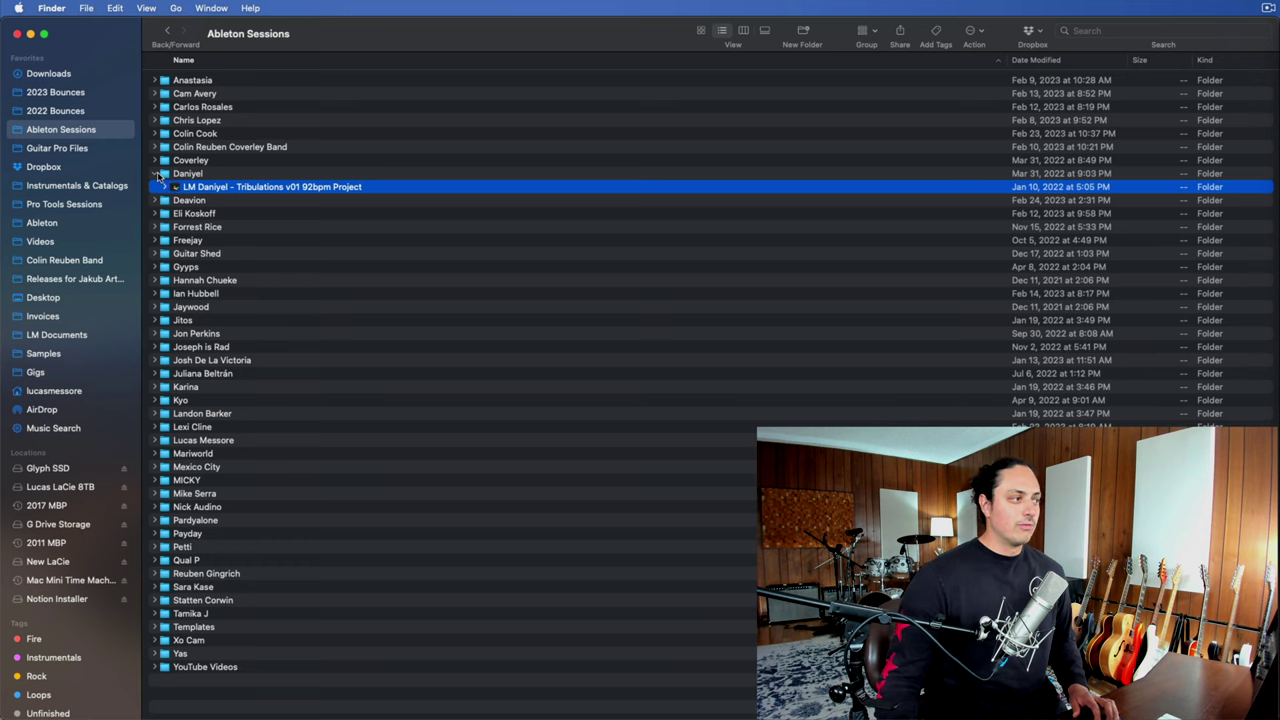
Collapse Daniyel, return to Recording, and open Samples then Splice 2022.
click(153, 174)
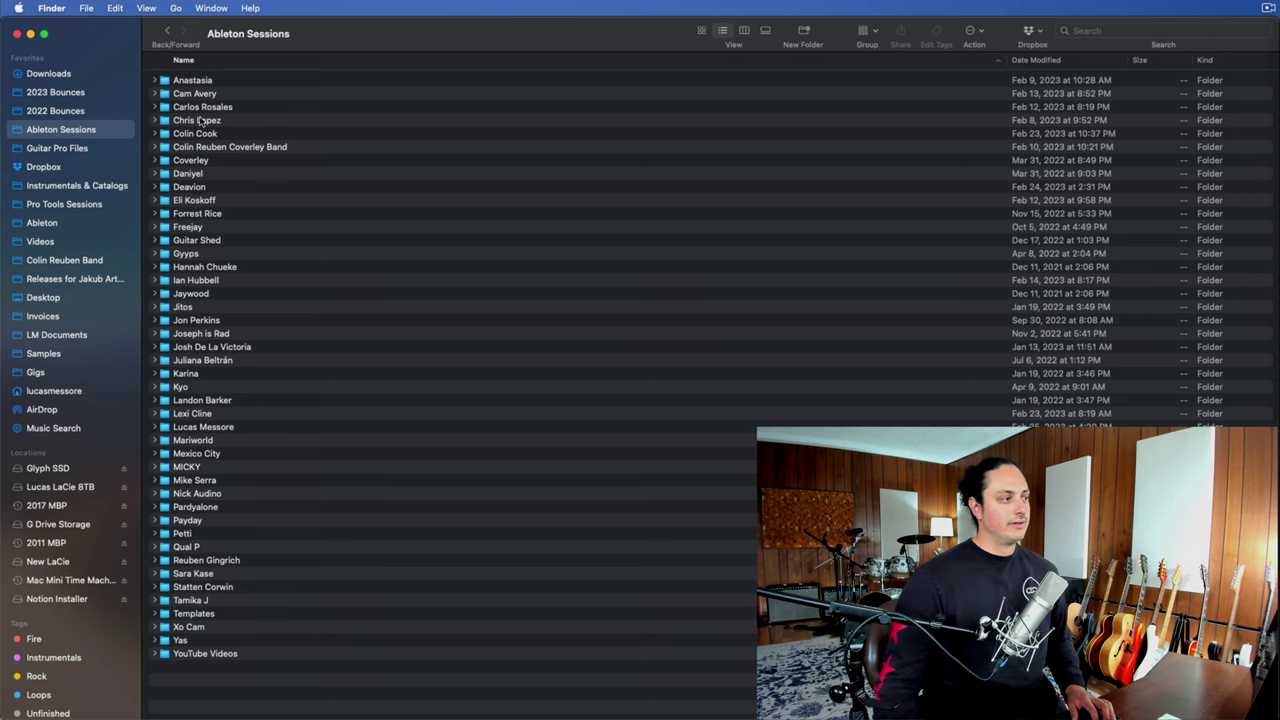
click(167, 32)
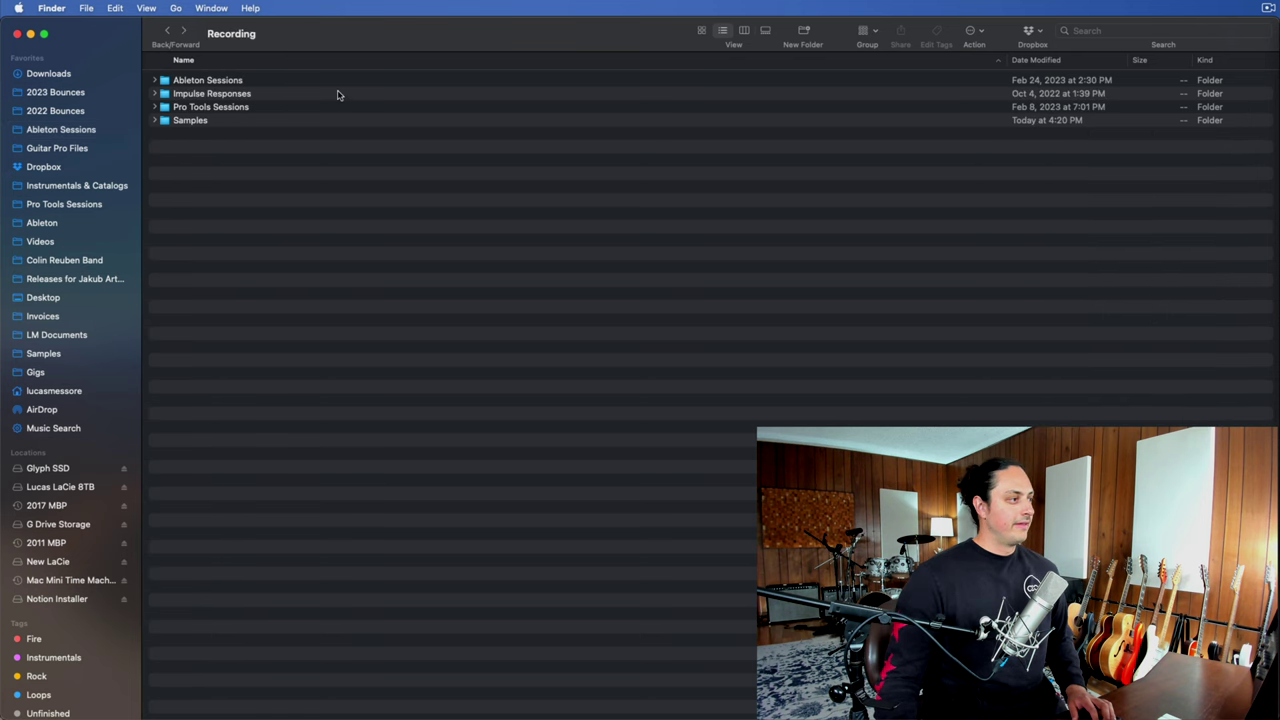
double_click(246, 121)
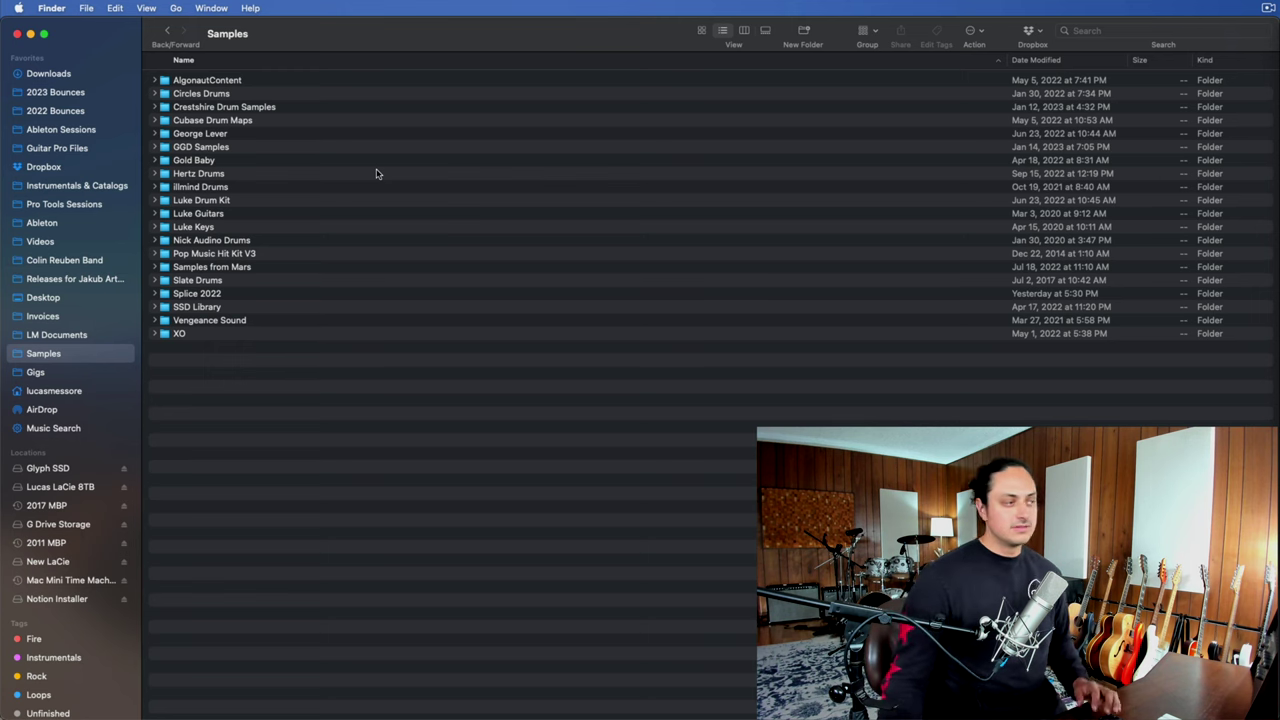
double_click(240, 294)
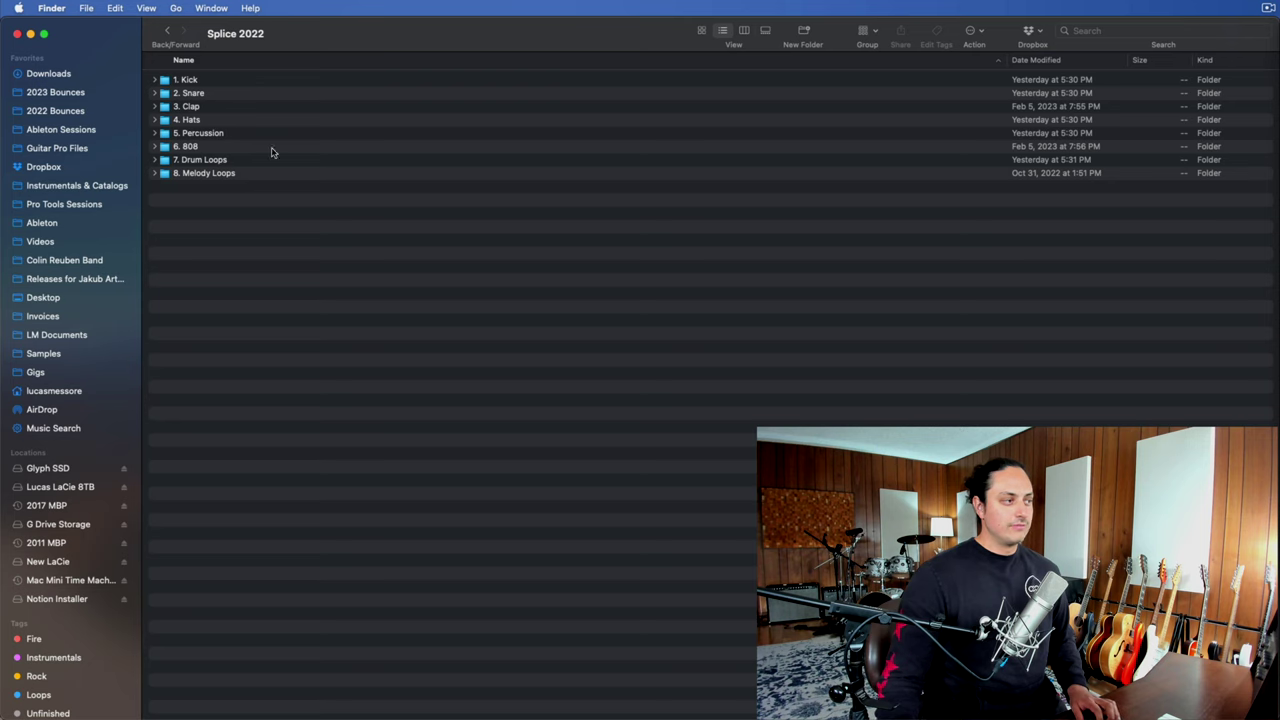
Step through the Splice 2022 category folders from 1. Kick down to 7. Drum Loops.
click(219, 85)
key(Down)
key(Down)
key(Down)
key(Down)
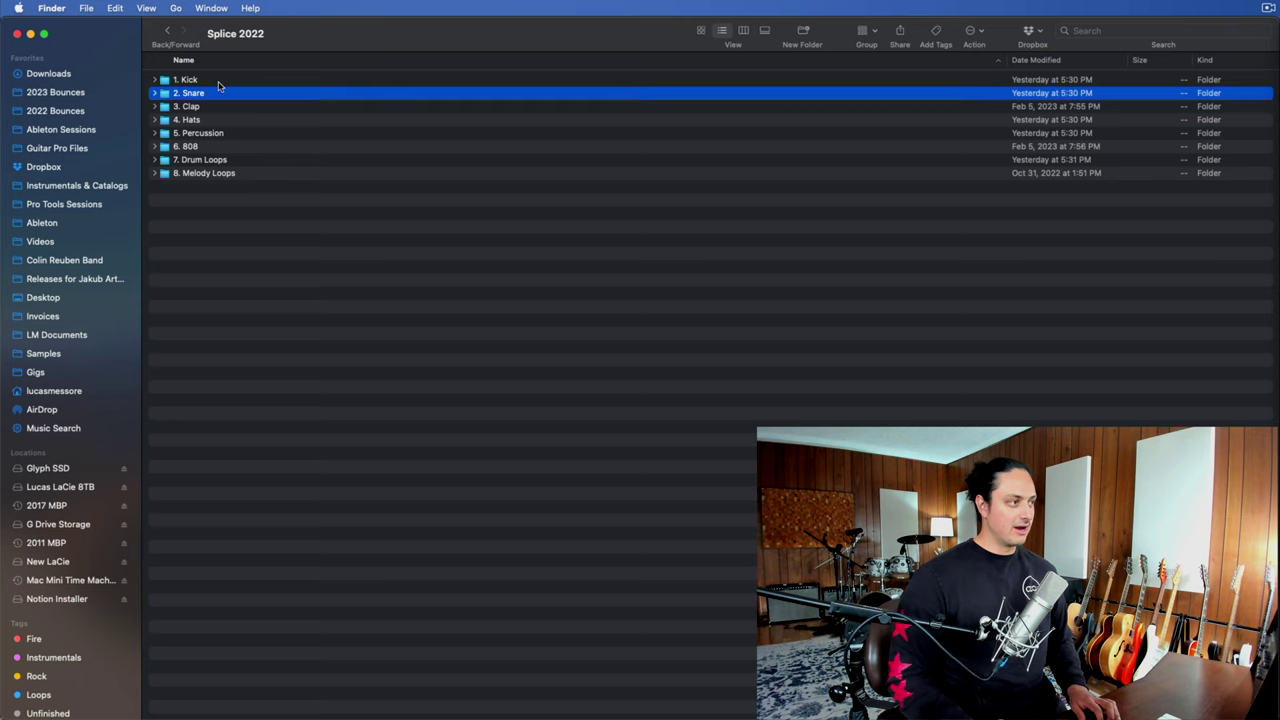
key(Down)
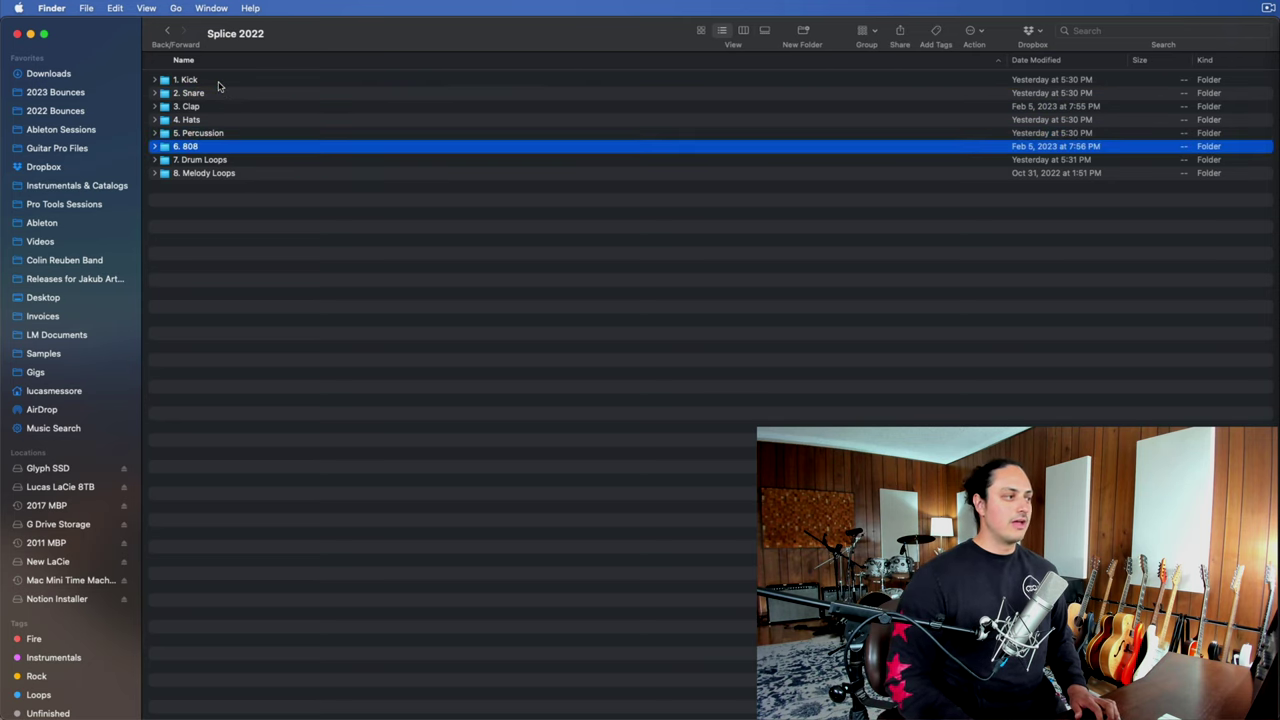
key(Down)
key(Down)
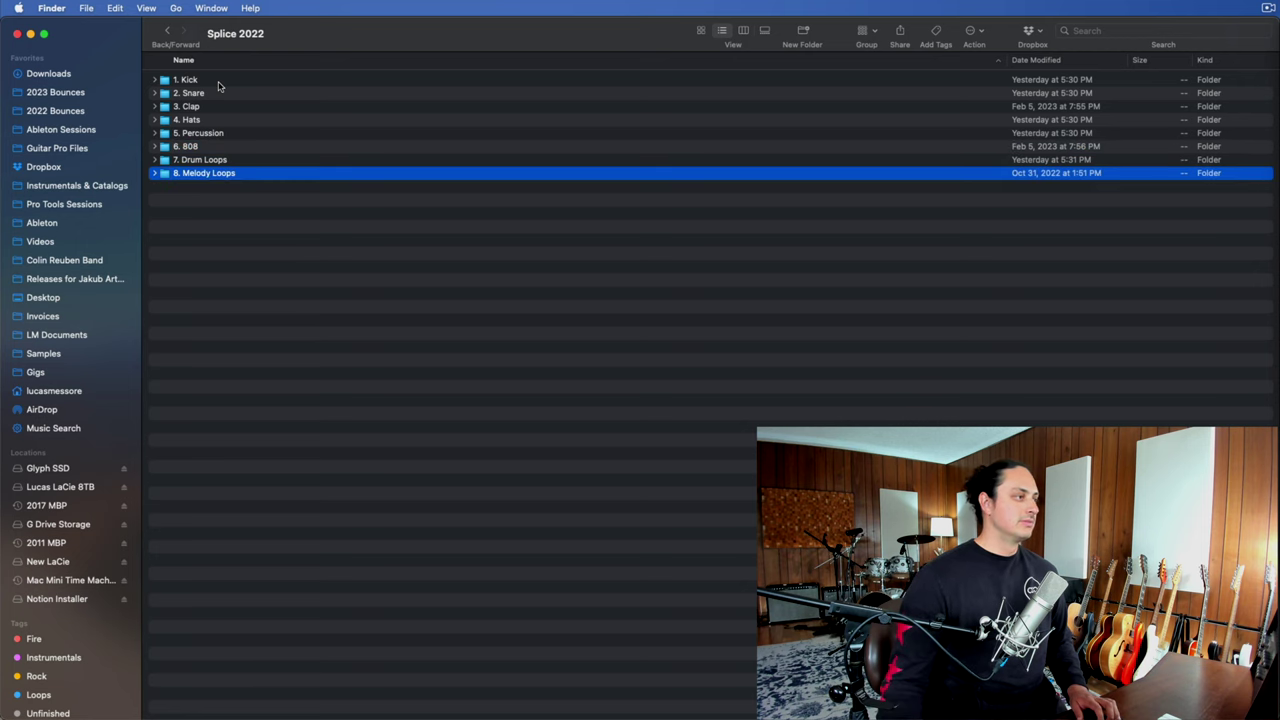
Expand 1. Kick, inspect Acoustic Kicks and the Long Kicks samples, then collapse it.
click(154, 80)
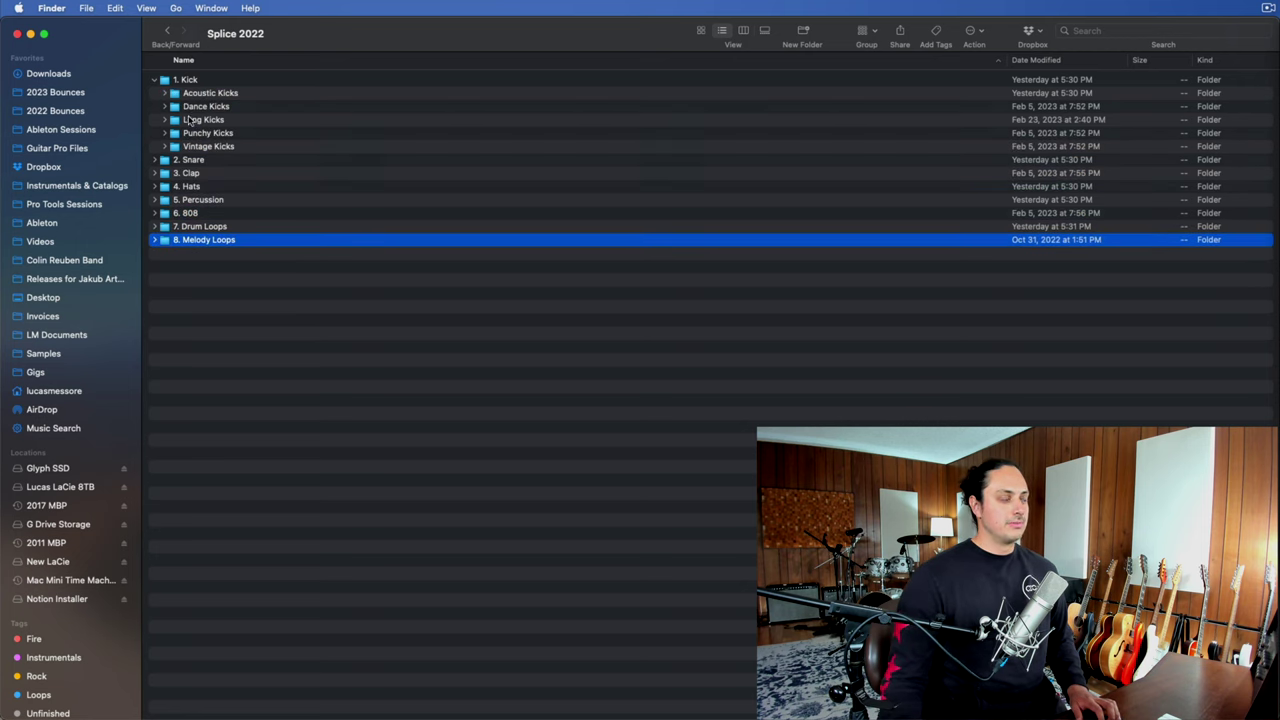
click(262, 94)
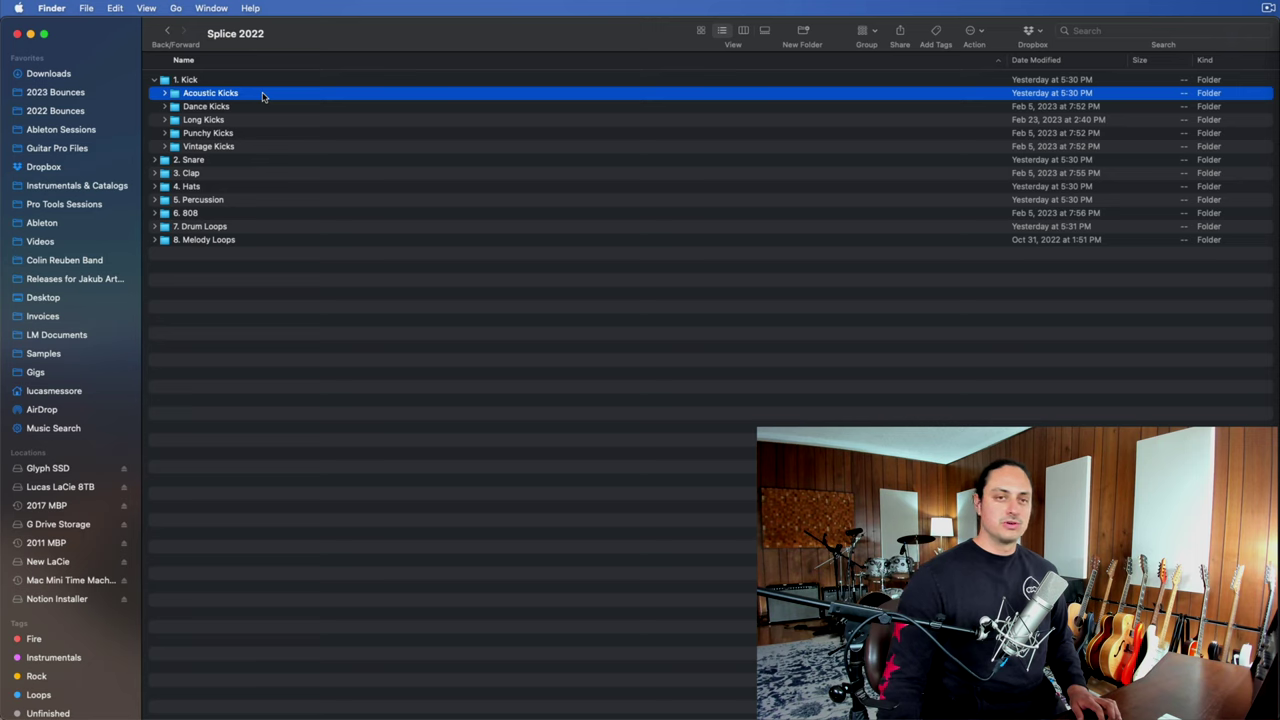
click(283, 121)
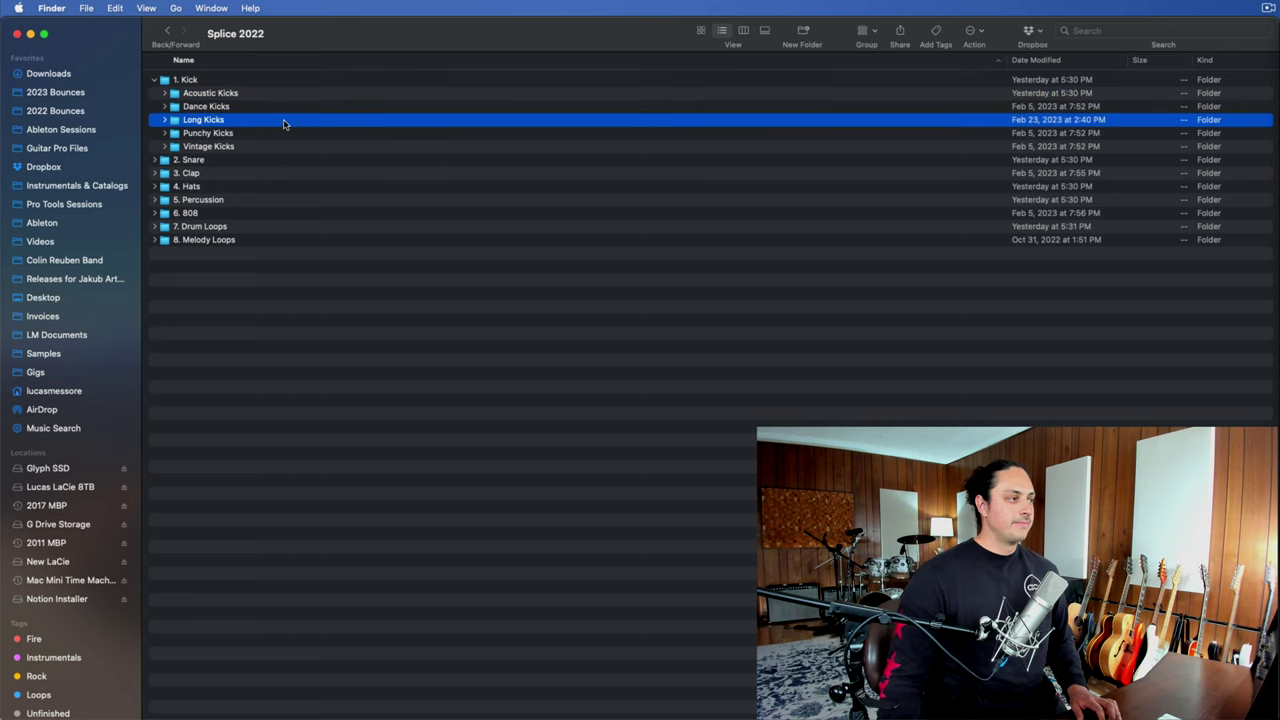
click(164, 120)
click(164, 120)
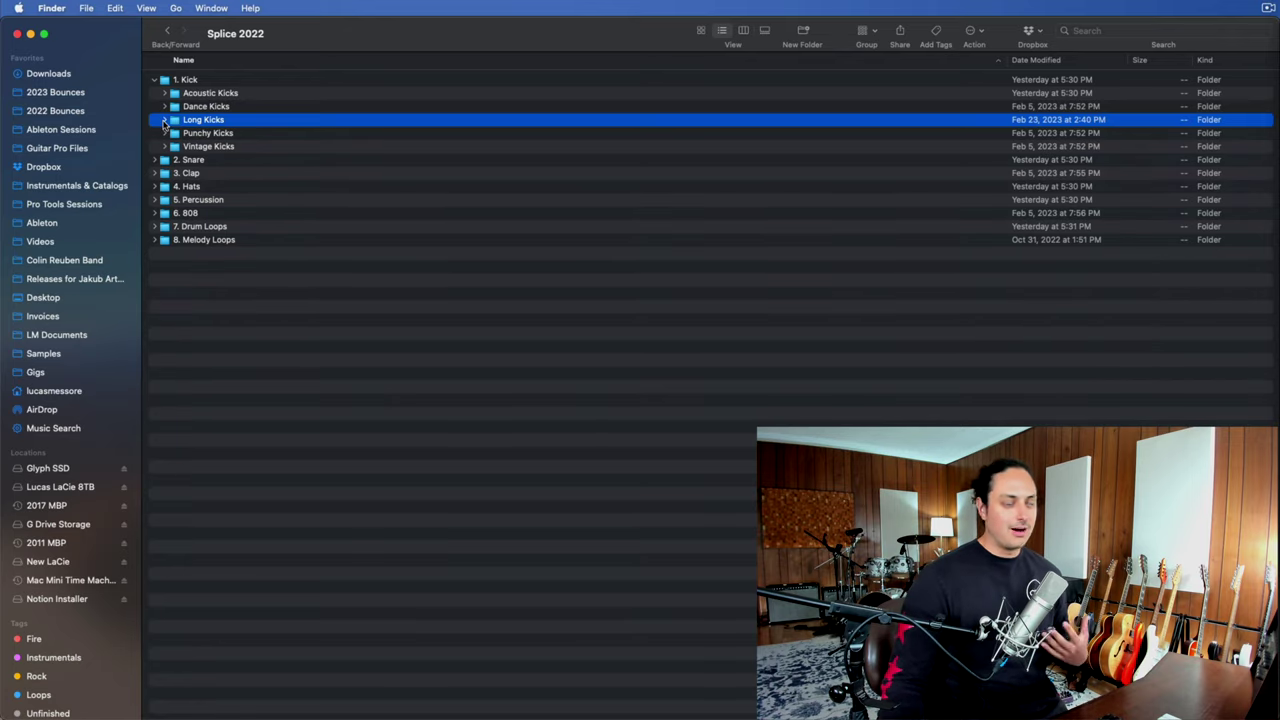
click(164, 120)
click(164, 120)
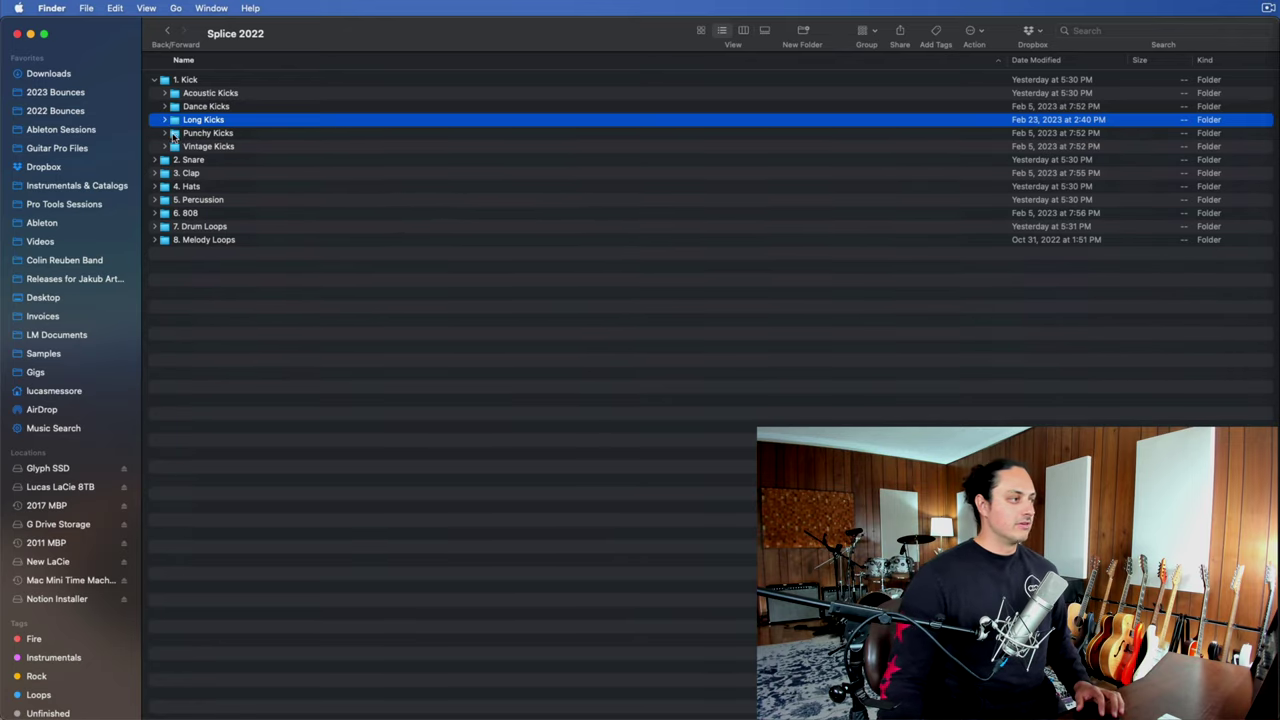
click(155, 80)
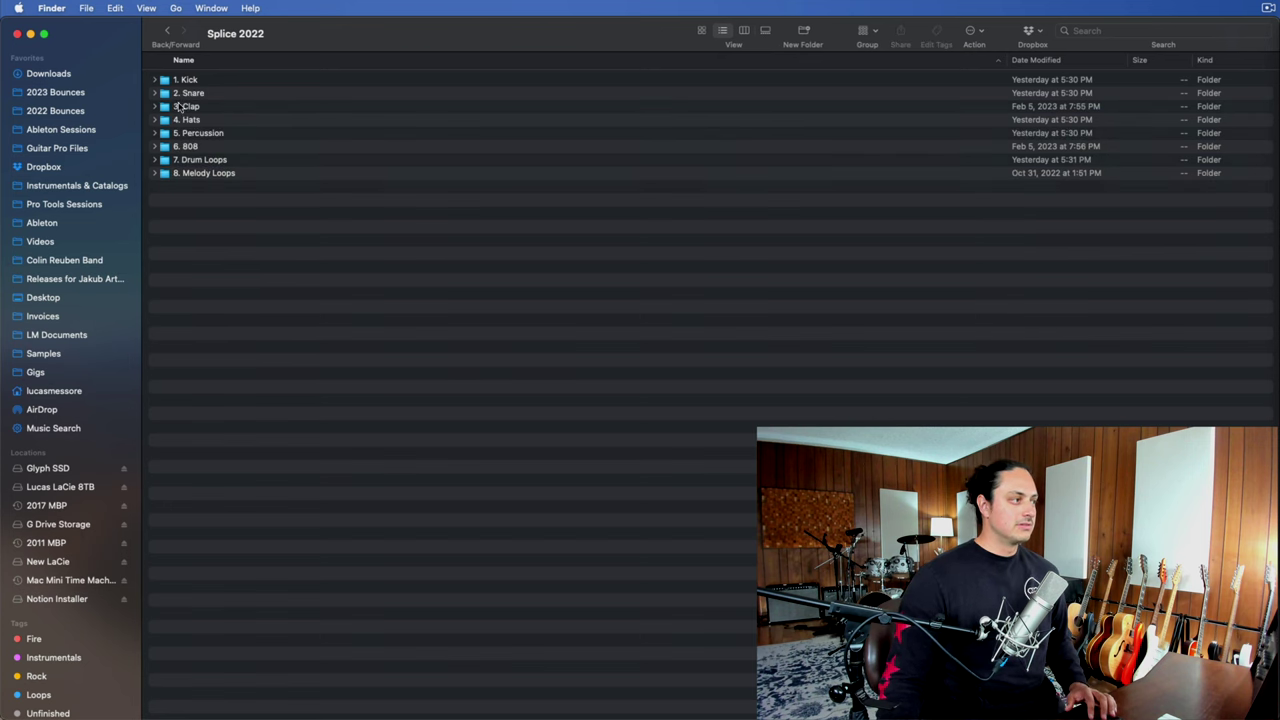
Browse 2. Snare's Live, Retro, Rimshots and Trap Snares folders, then peek into 7. Drum Loops.
click(155, 93)
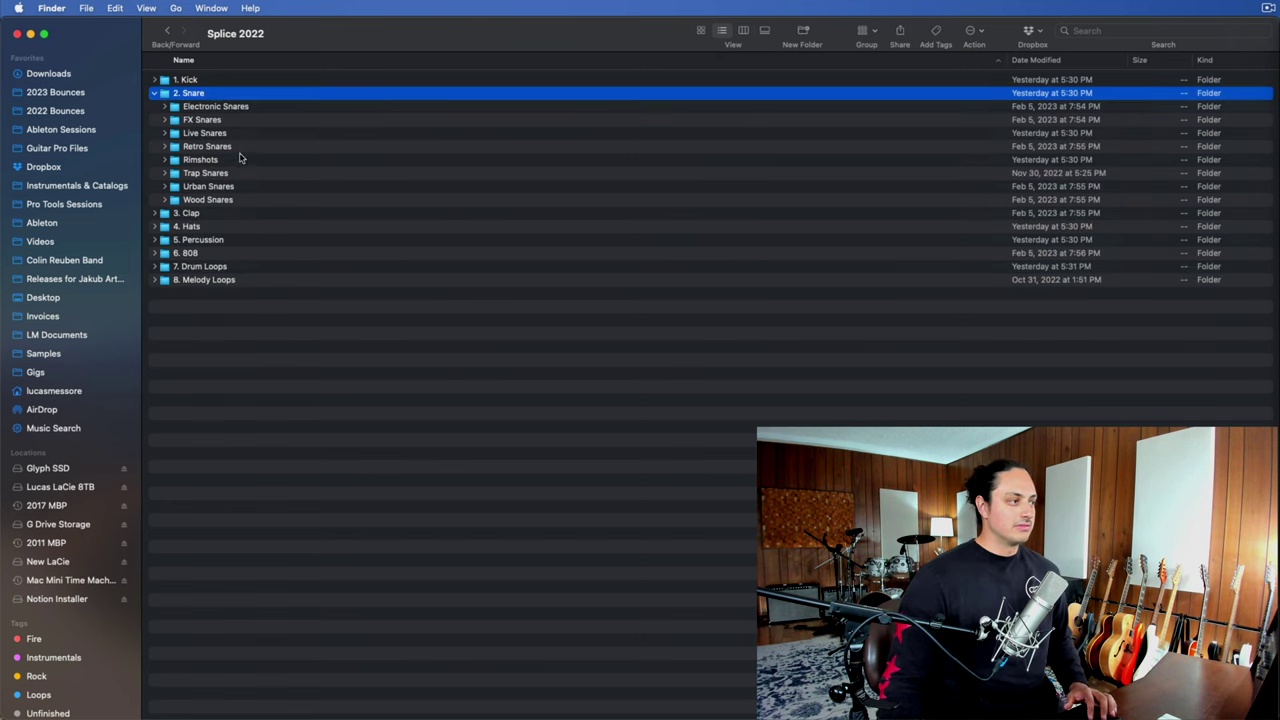
click(248, 148)
click(246, 160)
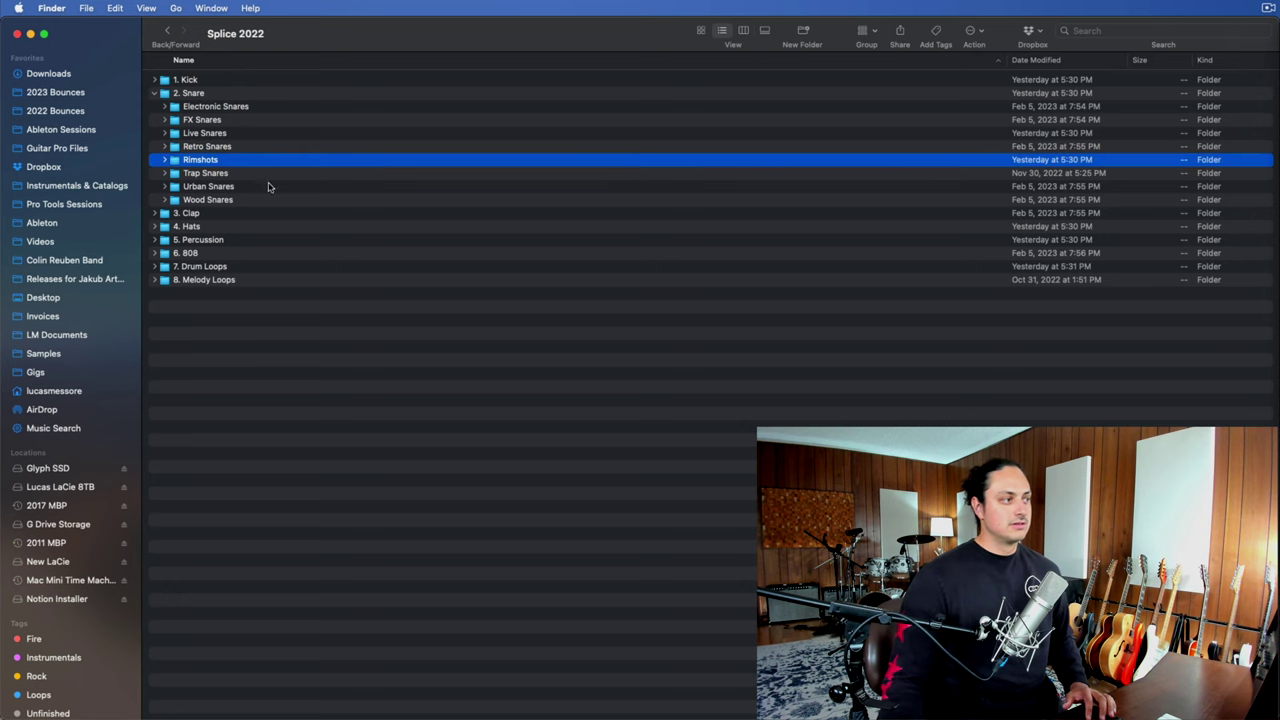
click(276, 172)
click(254, 133)
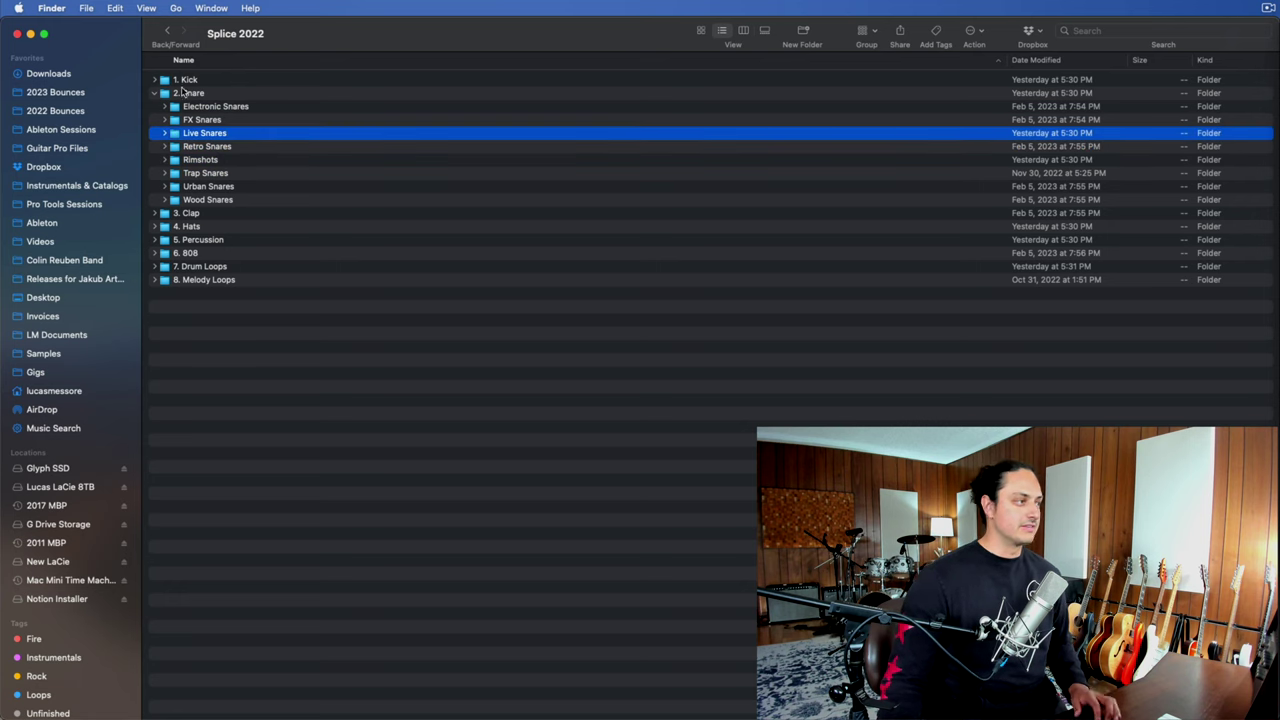
click(156, 93)
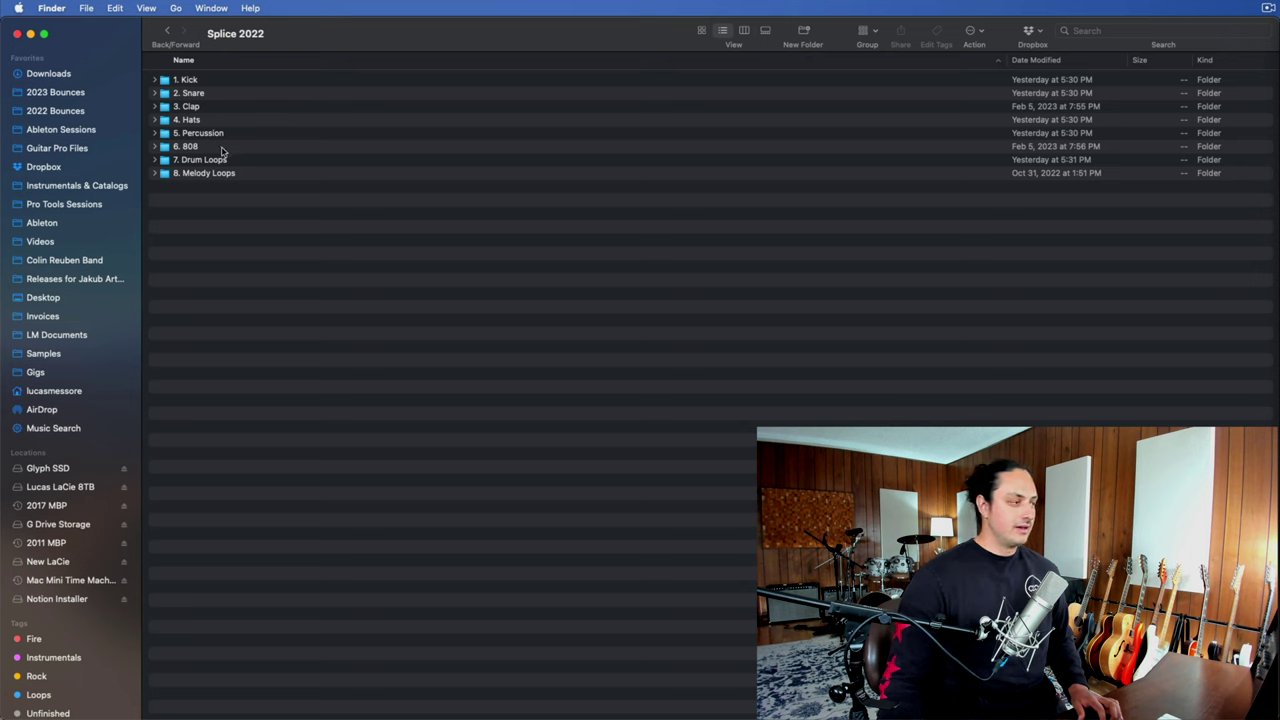
click(155, 160)
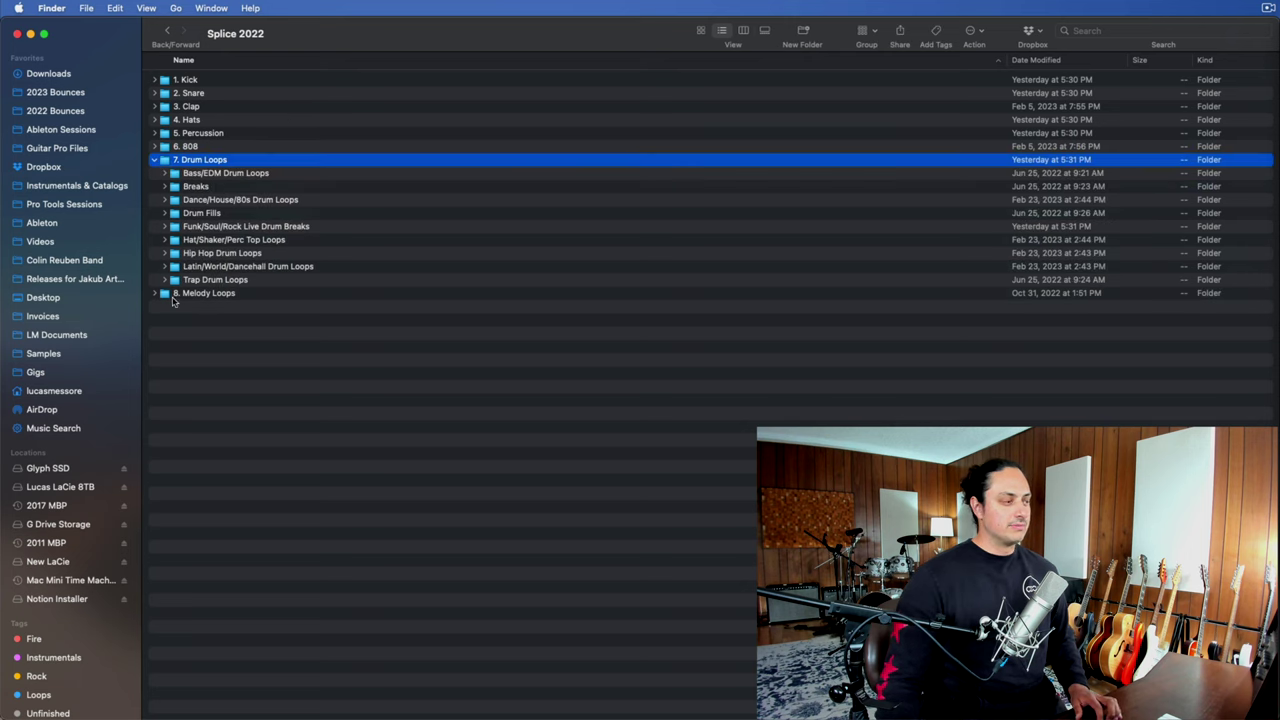
click(155, 160)
key(super+Up)
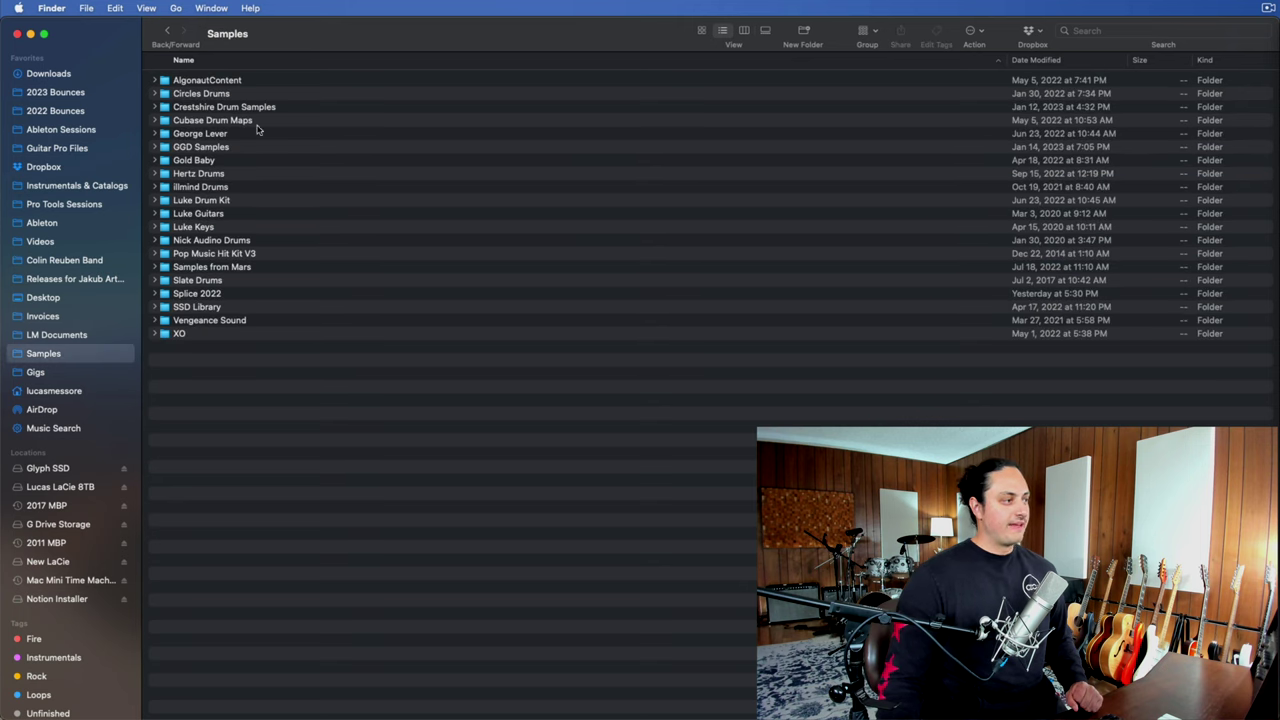